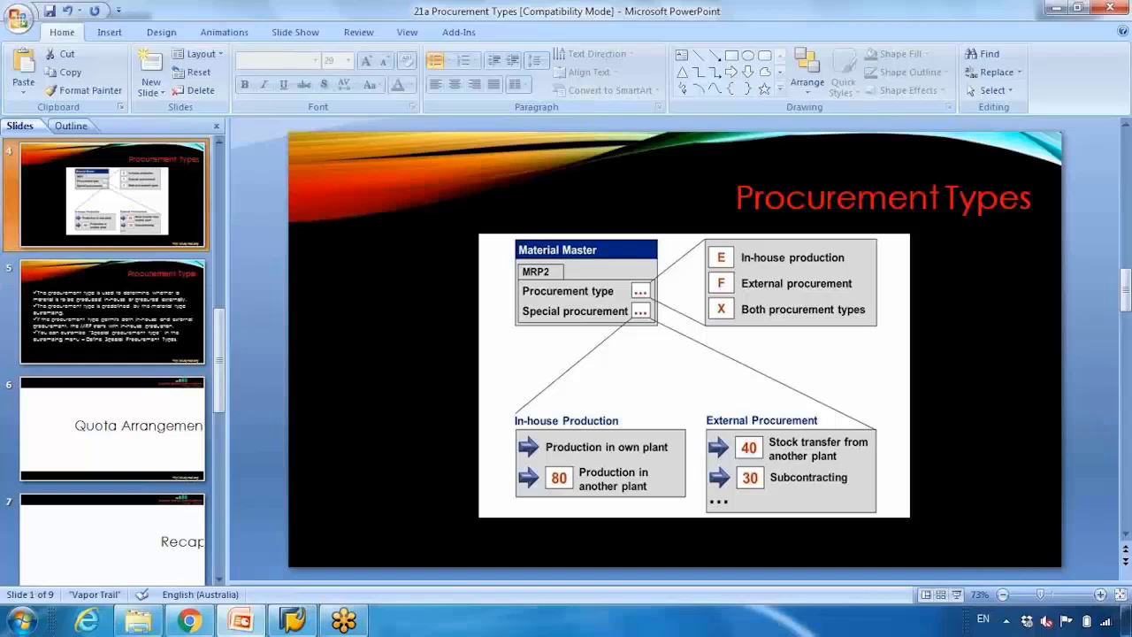
Step: Switch to SAP, open material ABC for changing with transaction MM02, and display its MRP 2 view
left_click(294, 621)
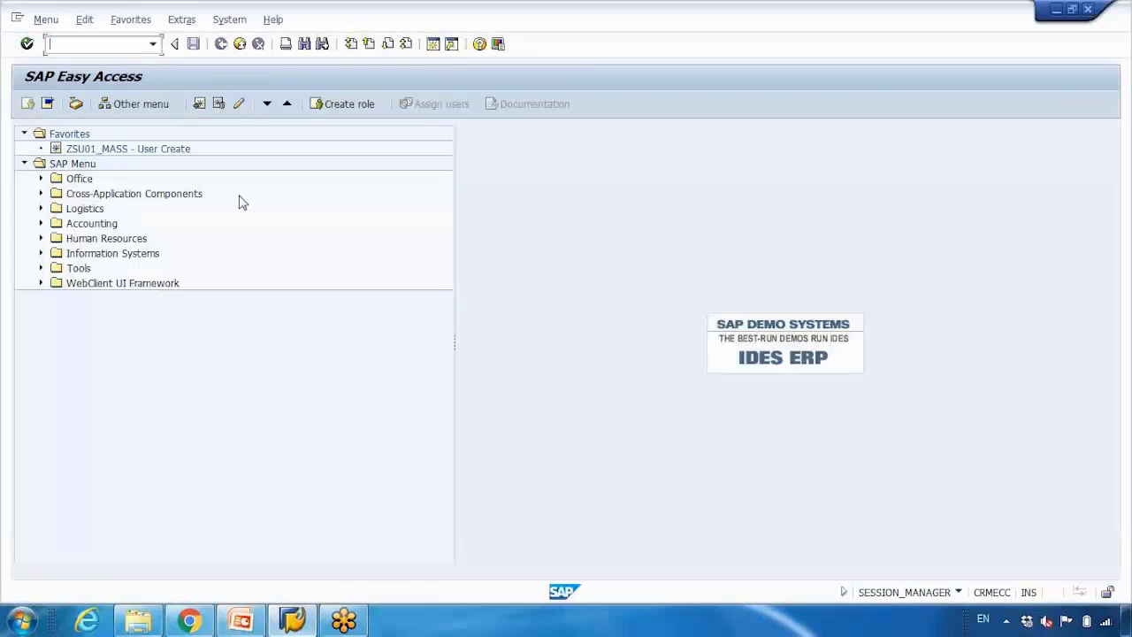
type("mm02")
key("Return")
type("abc")
key("Return")
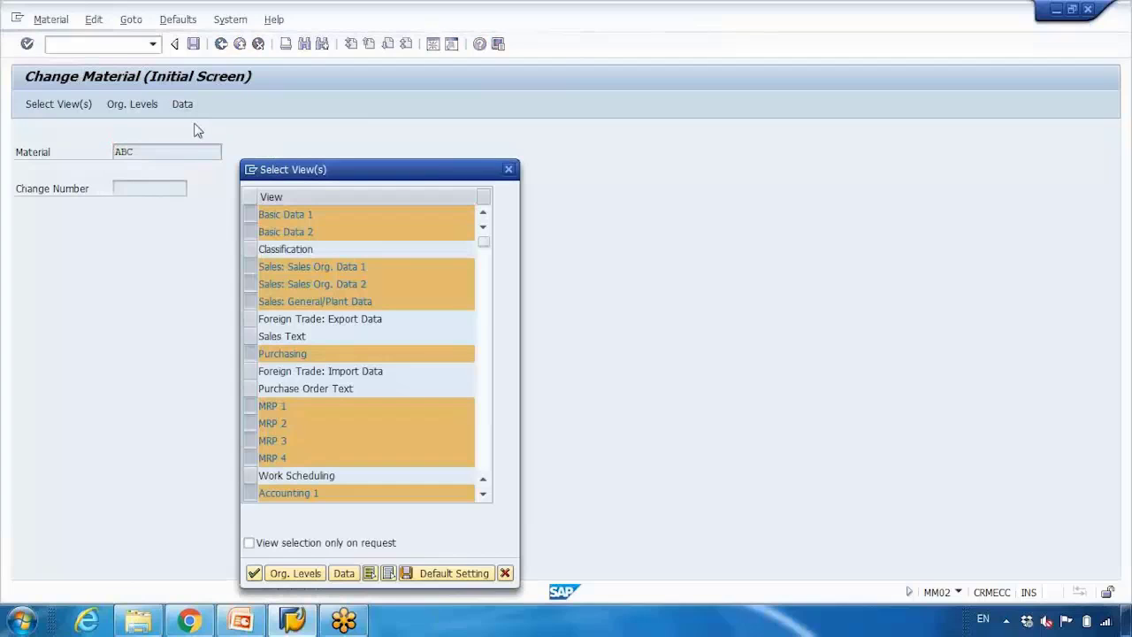
key("Return")
key("Return")
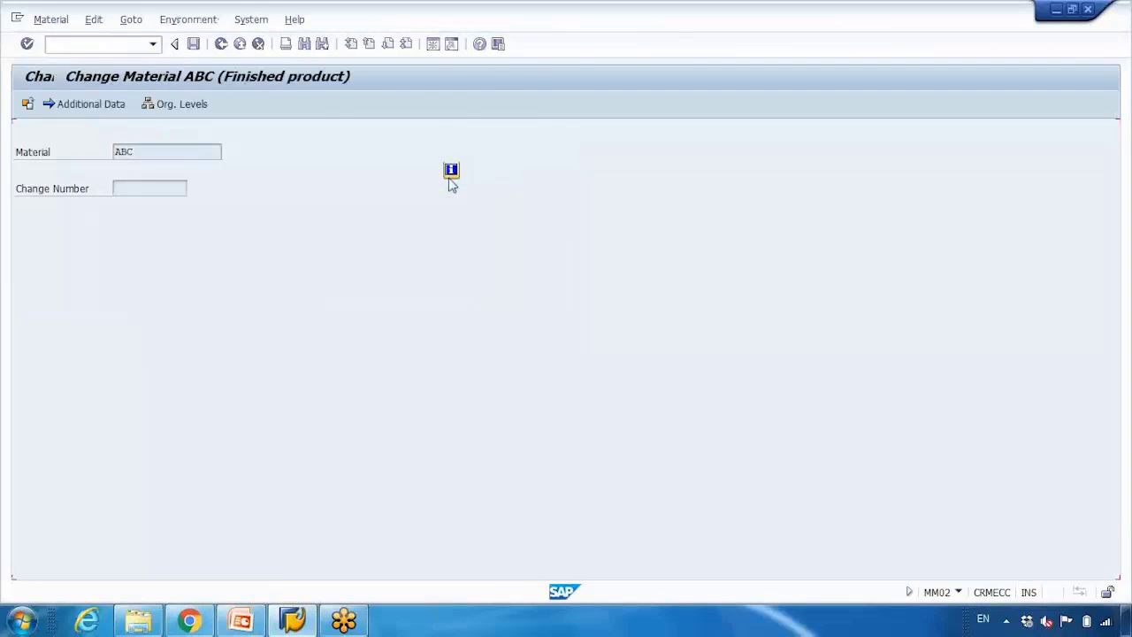
left_click(522, 135)
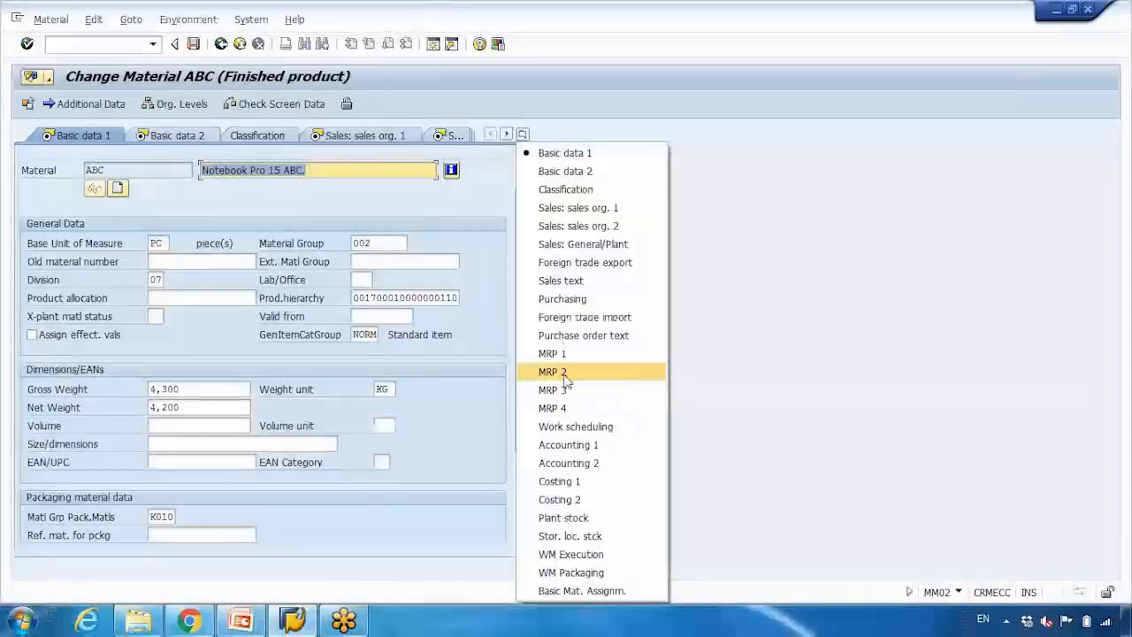
left_click(566, 379)
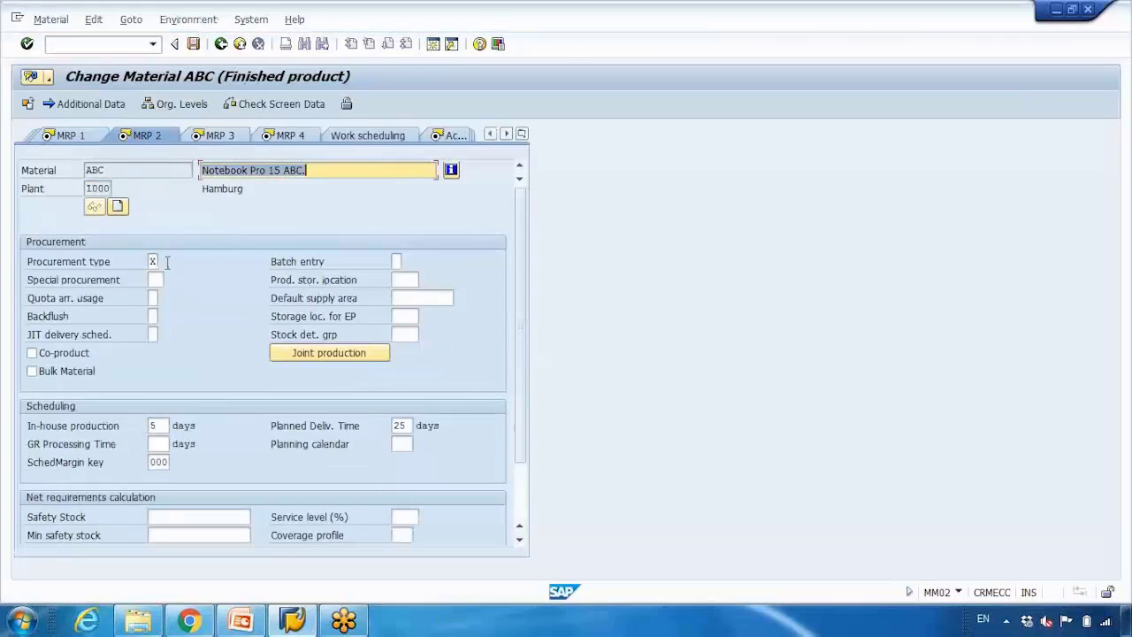
Step: Review the available procurement type values: in-house production, external procurement, no procurement and both procurement types
left_click(152, 261)
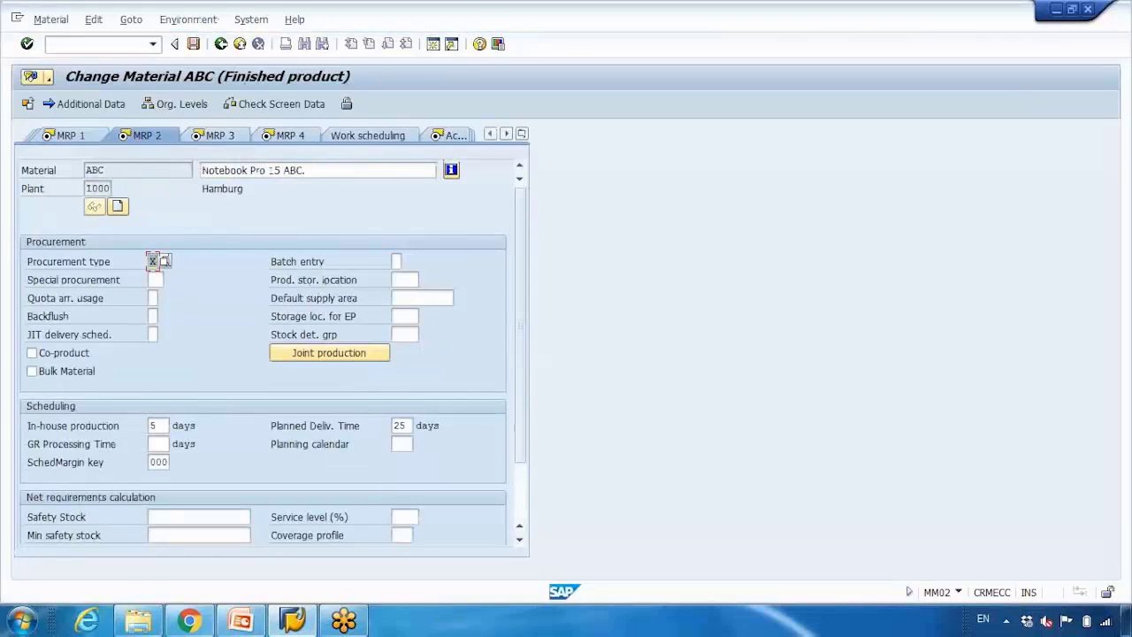
left_click(166, 261)
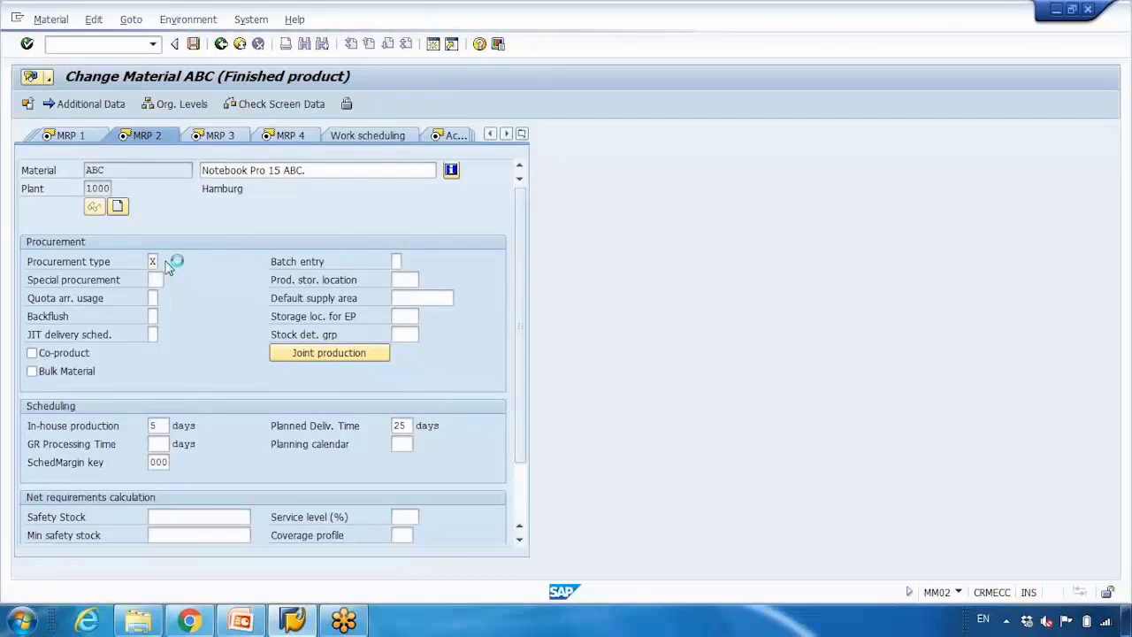
left_click_drag(165, 128, 354, 122)
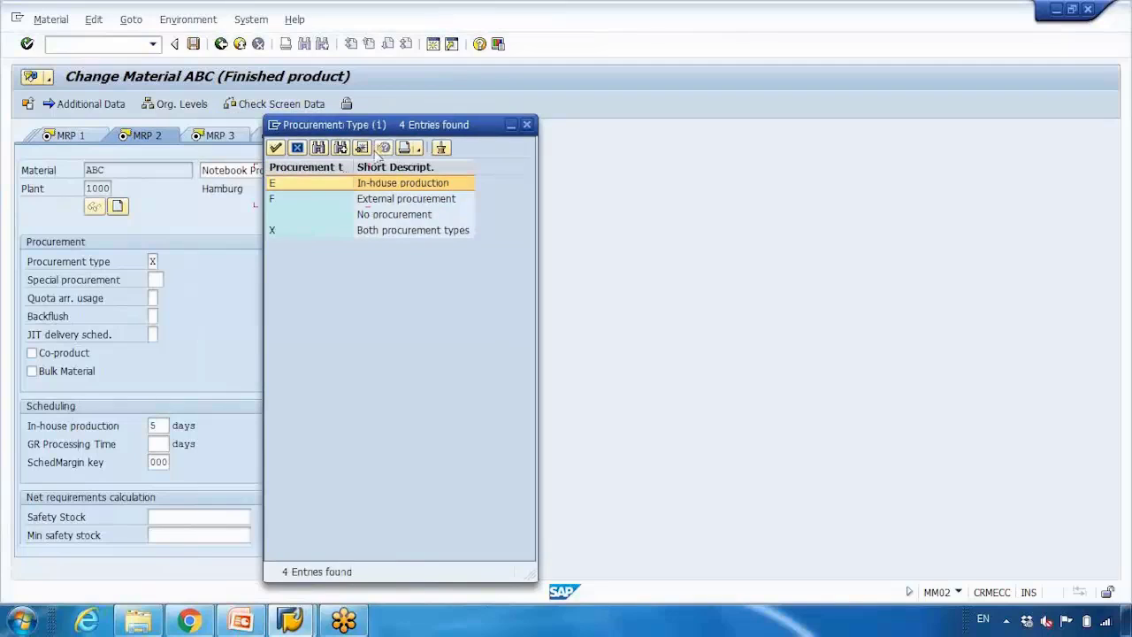
left_click(376, 184)
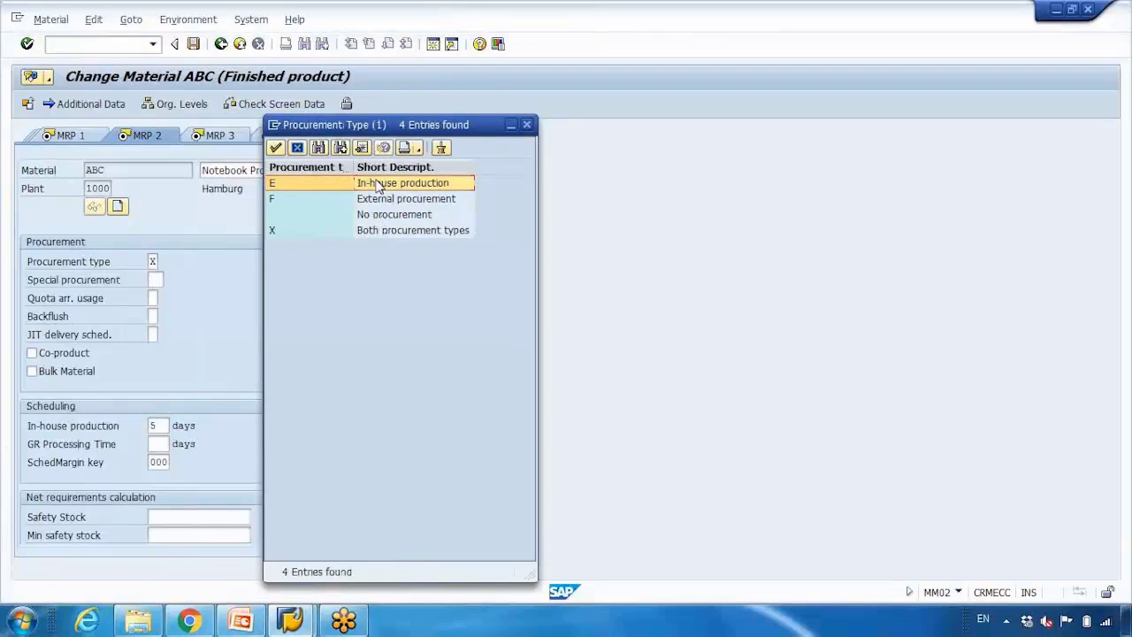
left_click(379, 200)
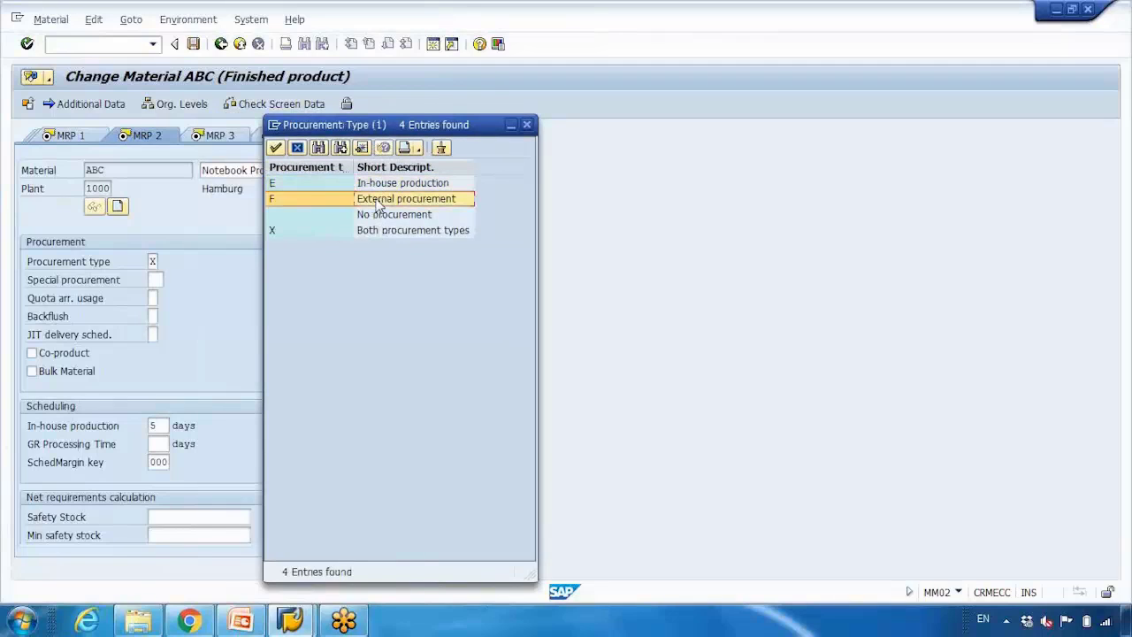
left_click(369, 216)
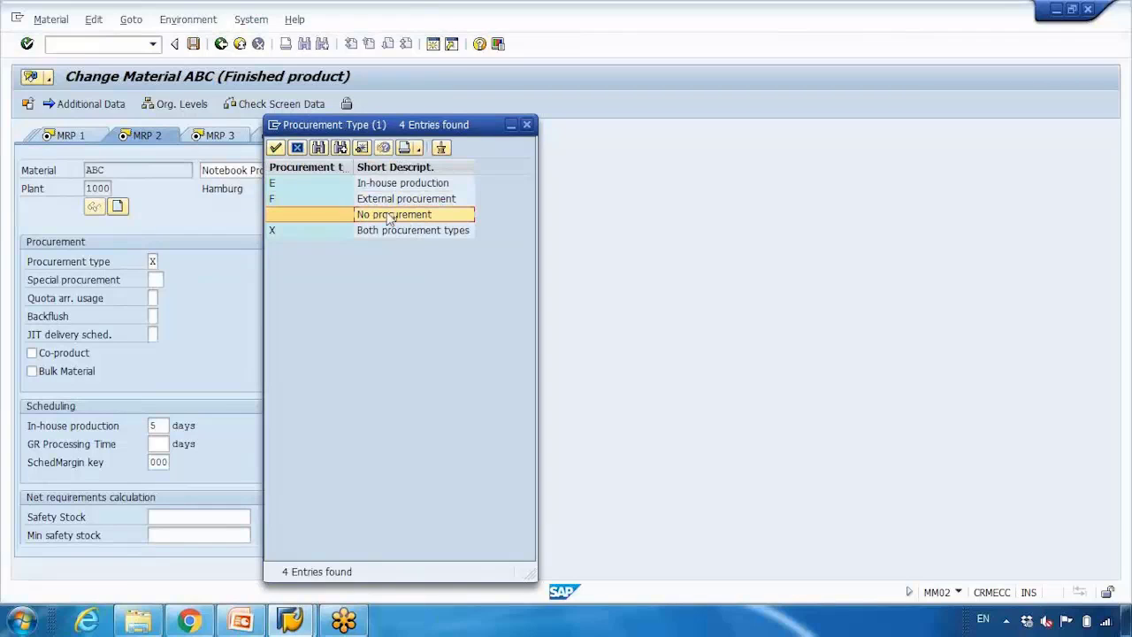
left_click(380, 232)
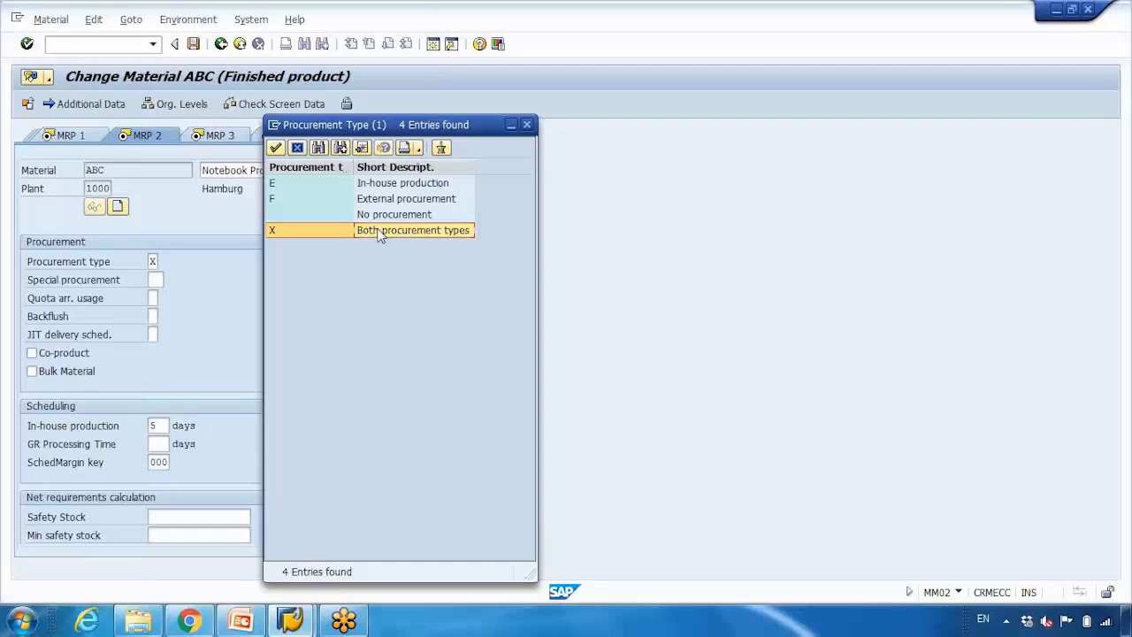
left_click(386, 187)
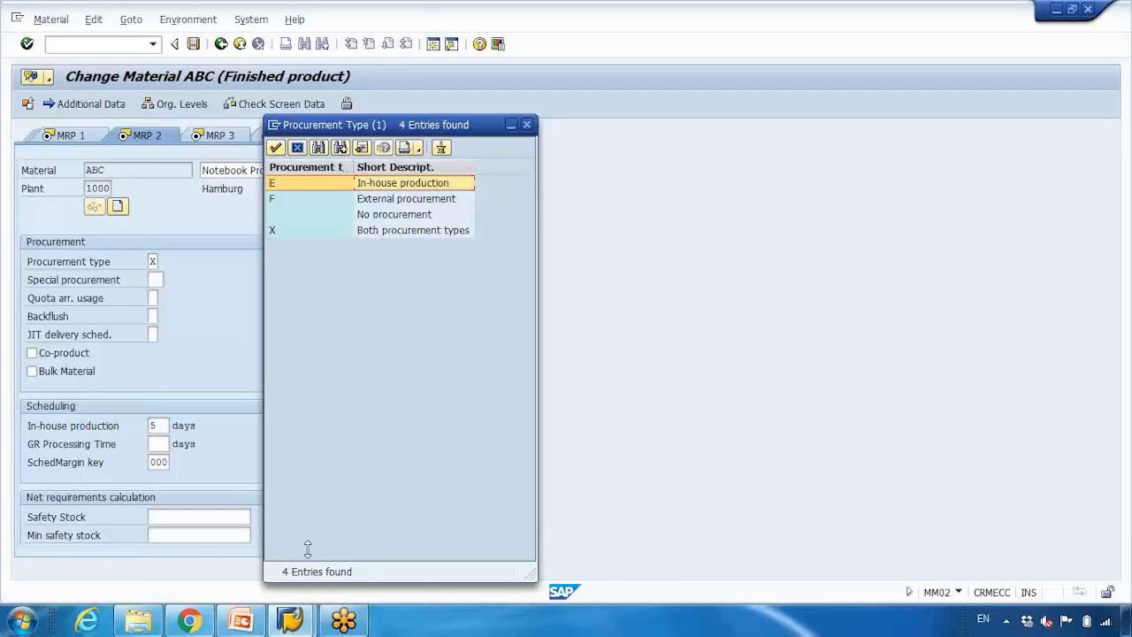
Step: Check the Procurement Types slide in PowerPoint, return to SAP and set the procurement type to E (In-house production)
left_click(249, 624)
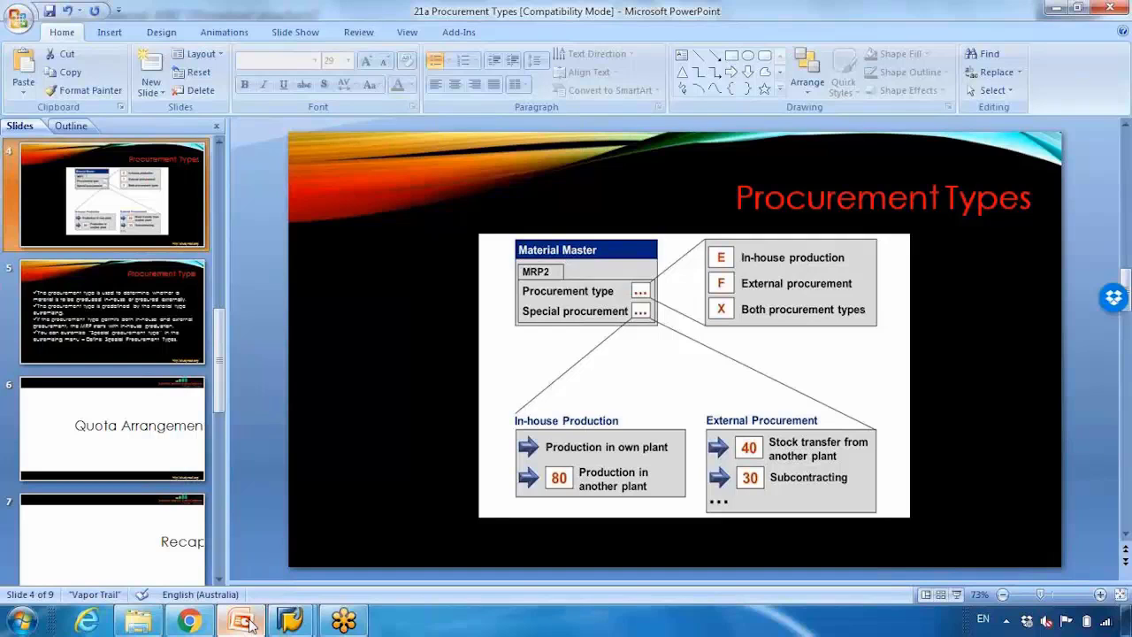
left_click(248, 624)
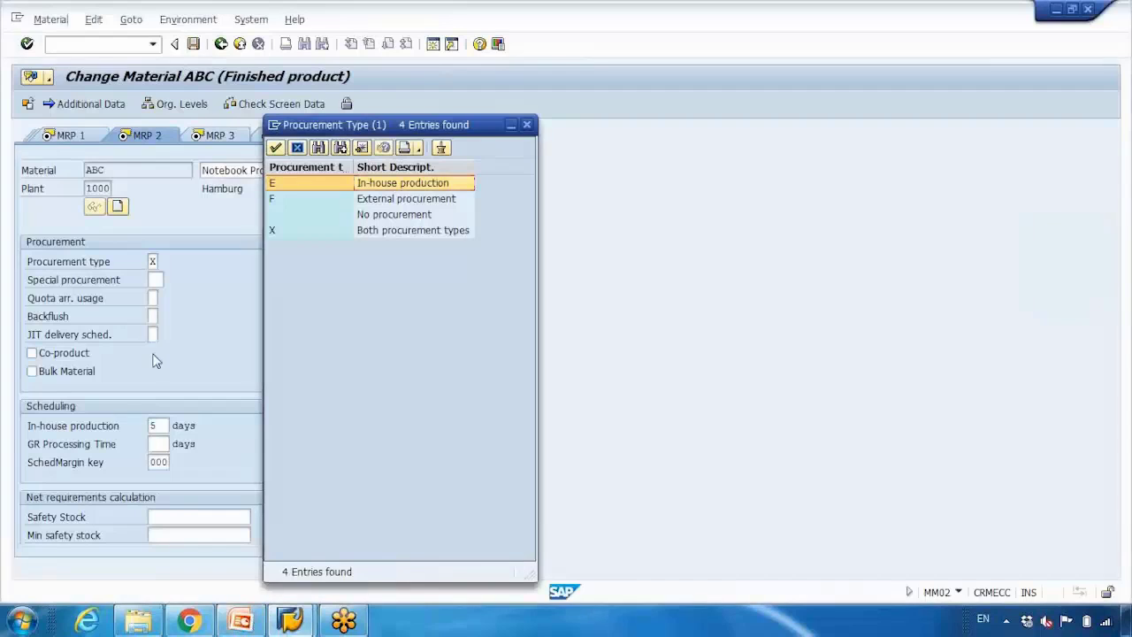
double_click(363, 200)
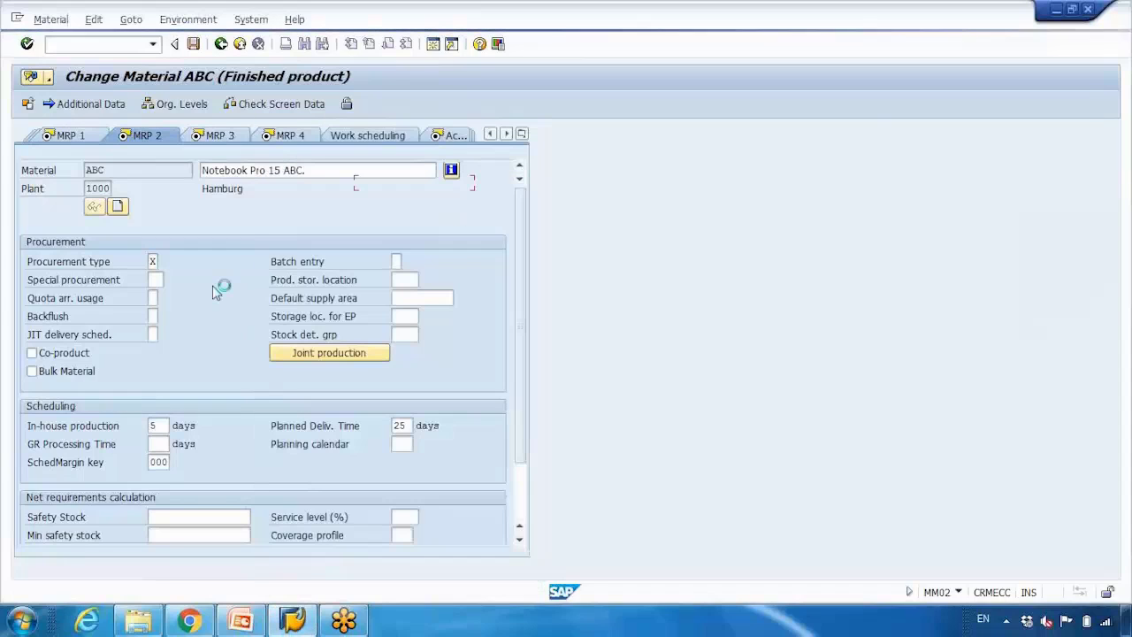
left_click(154, 262)
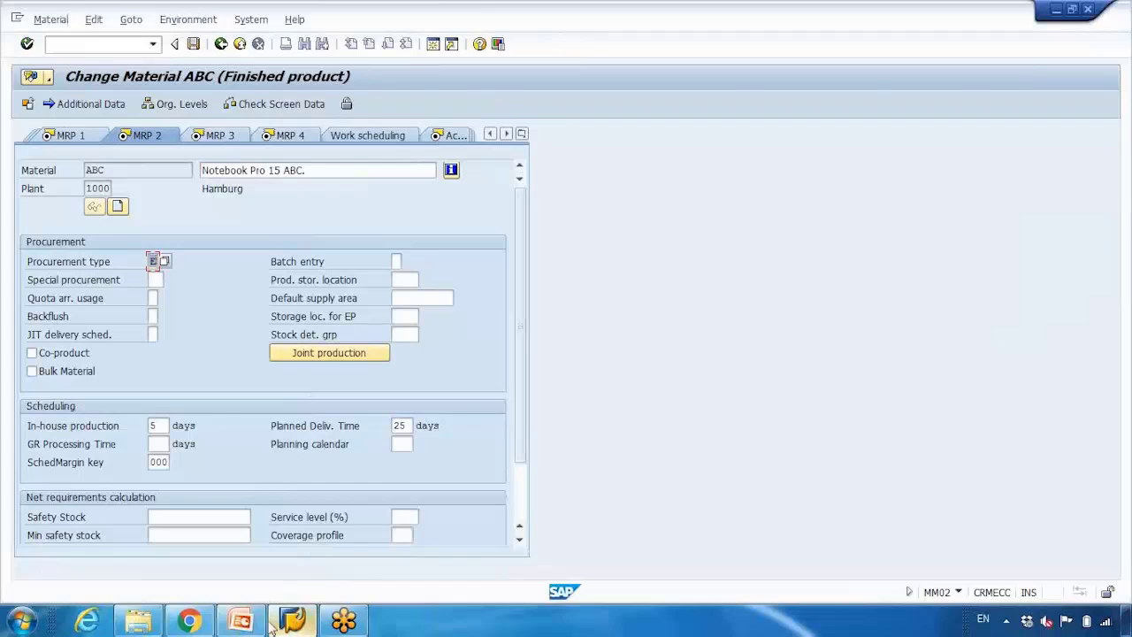
Step: Switch to PowerPoint, view the Procurement Types slide full screen for the in-house production options, and return to SAP
left_click(241, 621)
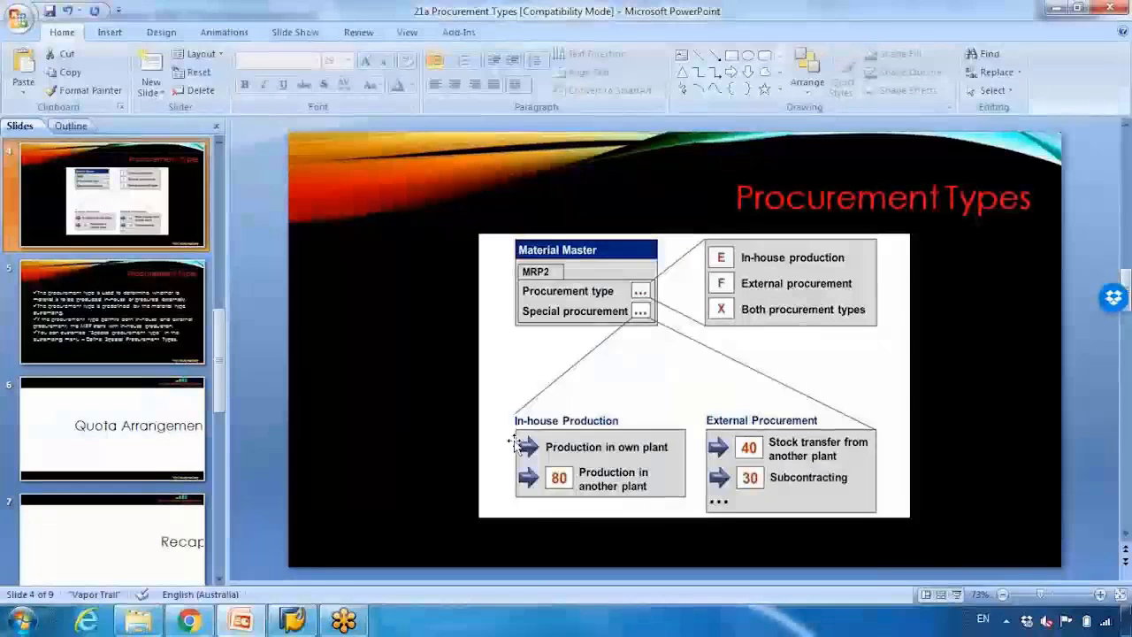
left_click(956, 595)
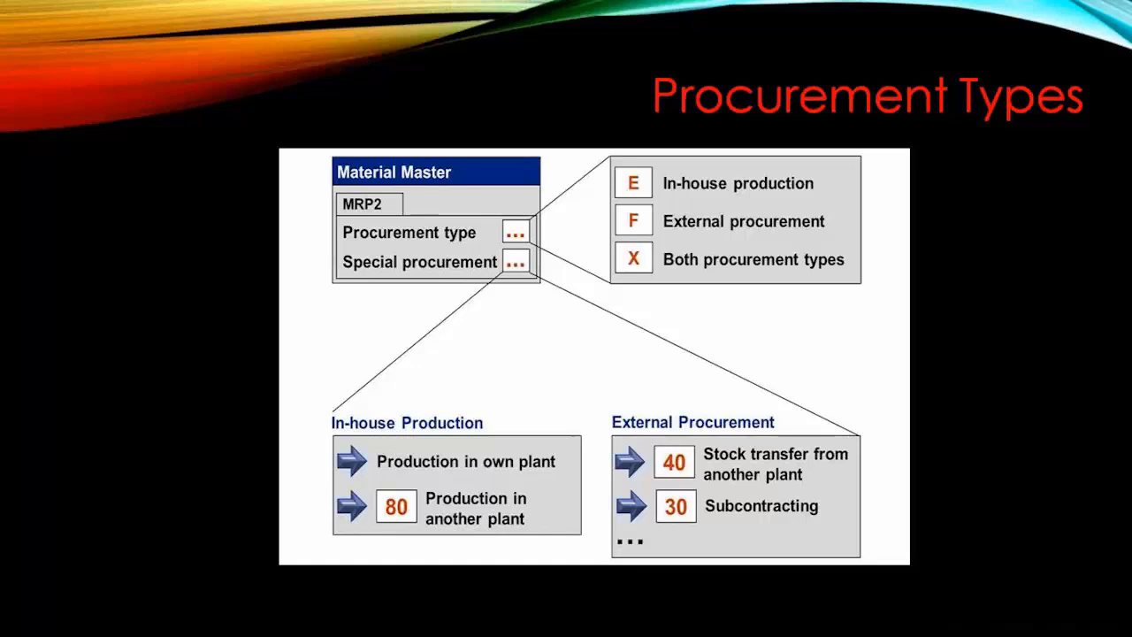
key("Escape")
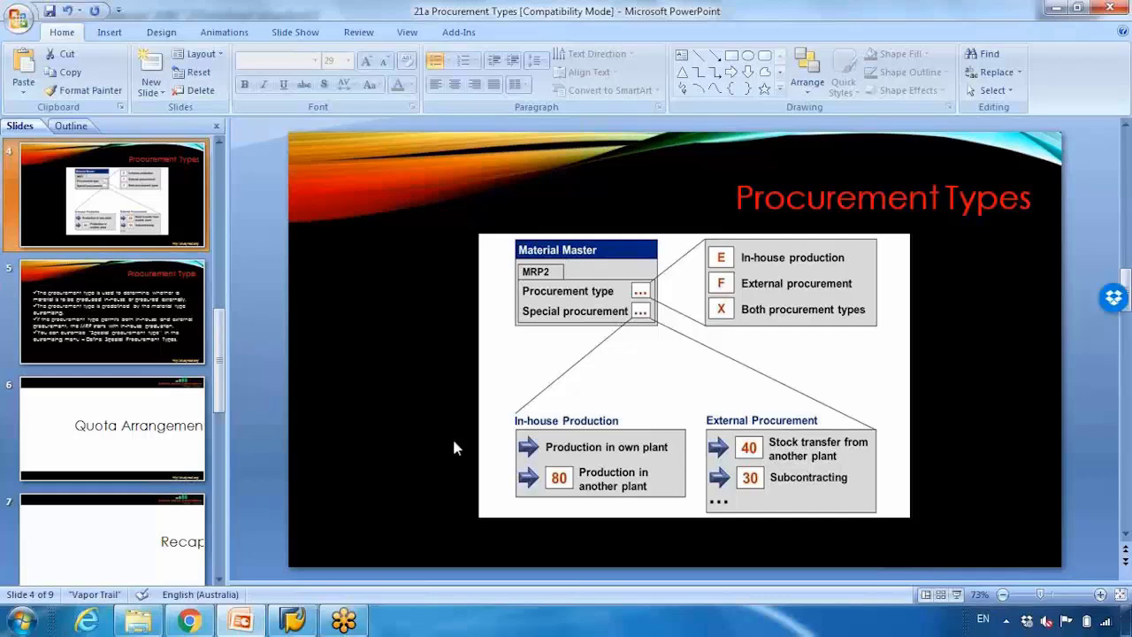
left_click(293, 620)
left_click(240, 620)
left_click(241, 620)
Step: Examine entry 80, Production in plant 1100, among the possible special procurement types and close the list without choosing one
left_click(159, 280)
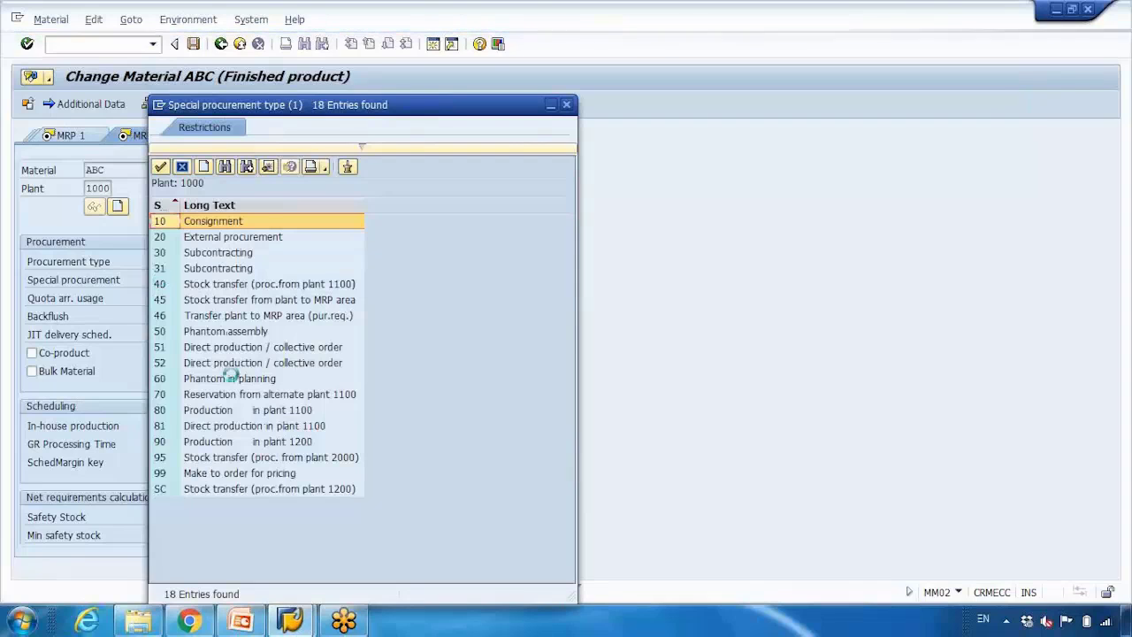
left_click(239, 413)
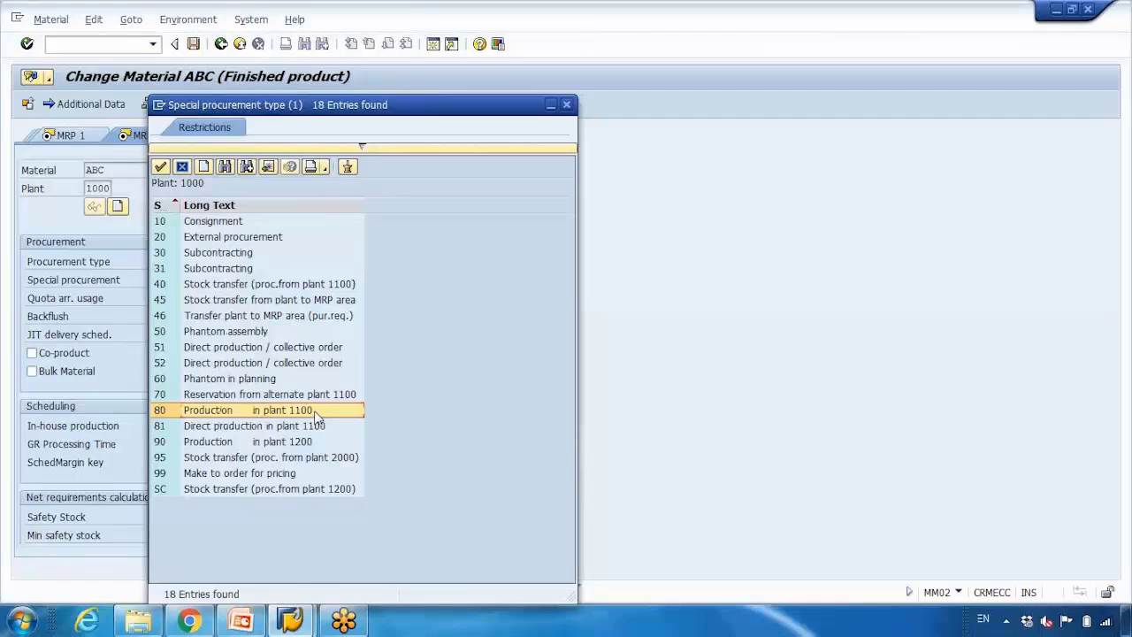
left_click(566, 104)
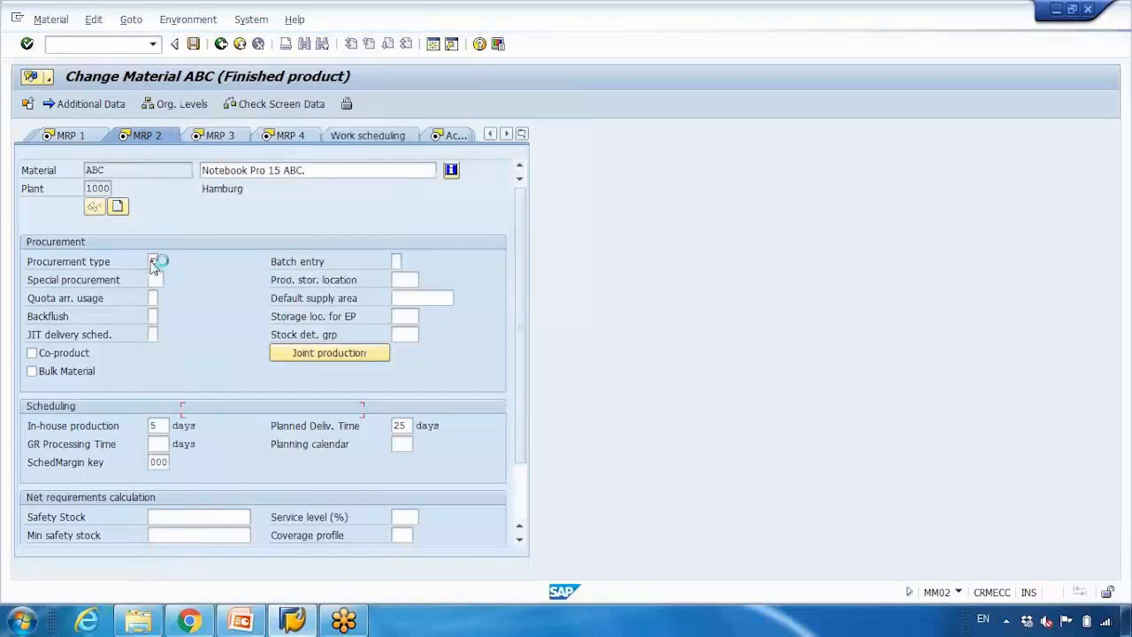
Step: Set the material's procurement type to F (External procurement)
left_click(152, 261)
left_click(165, 261)
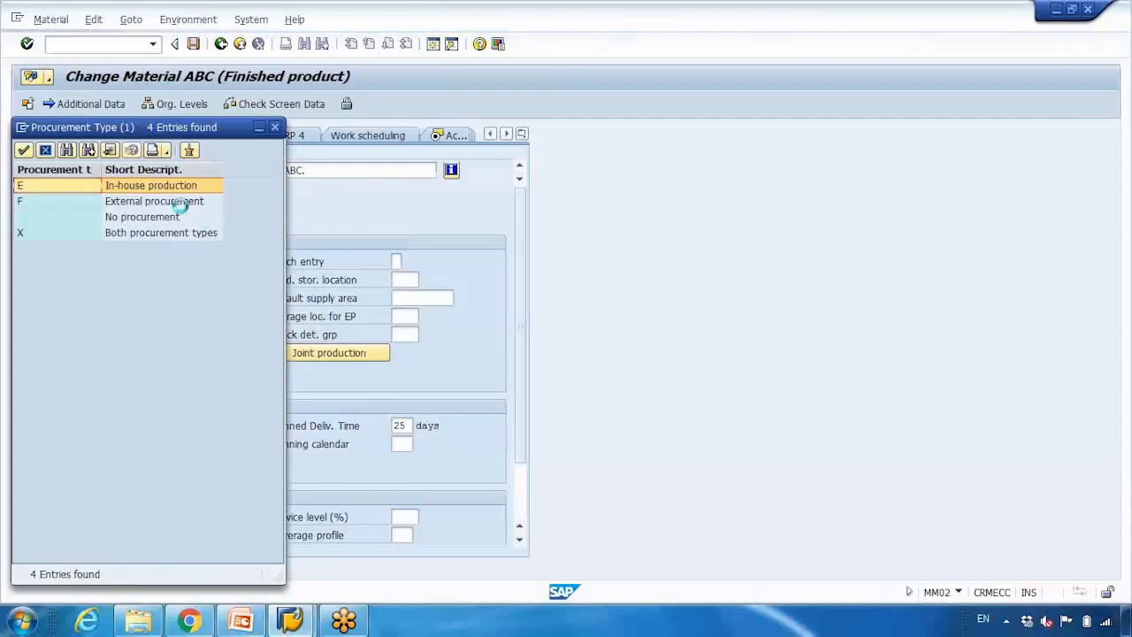
double_click(182, 202)
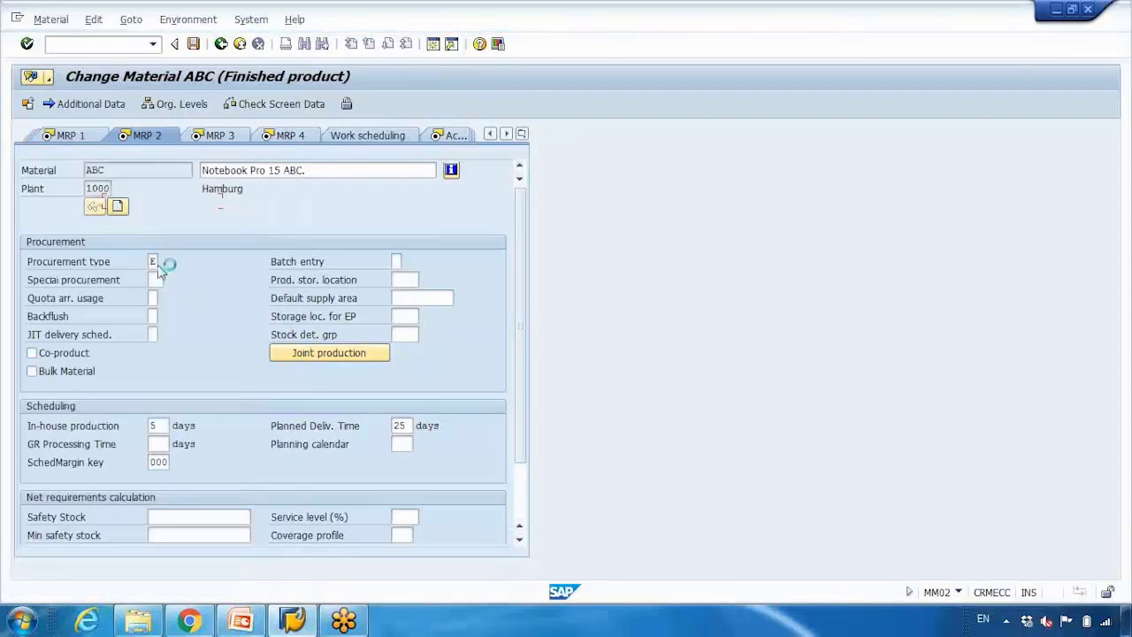
left_click(154, 262)
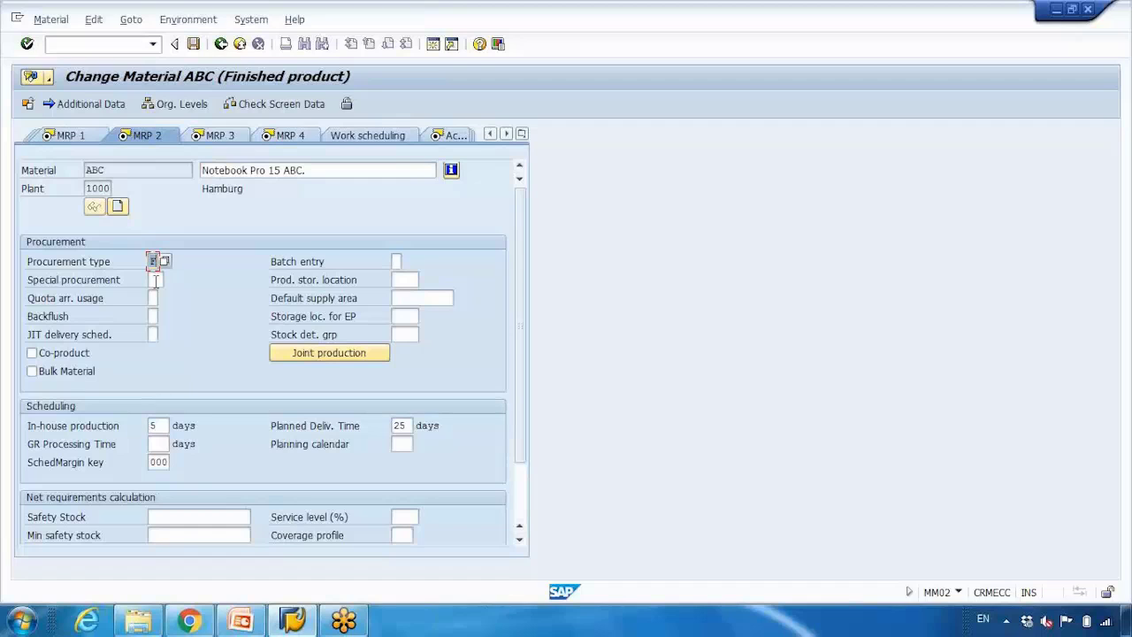
Step: Switch to PowerPoint and present the Procurement Types slide full screen
left_click(245, 621)
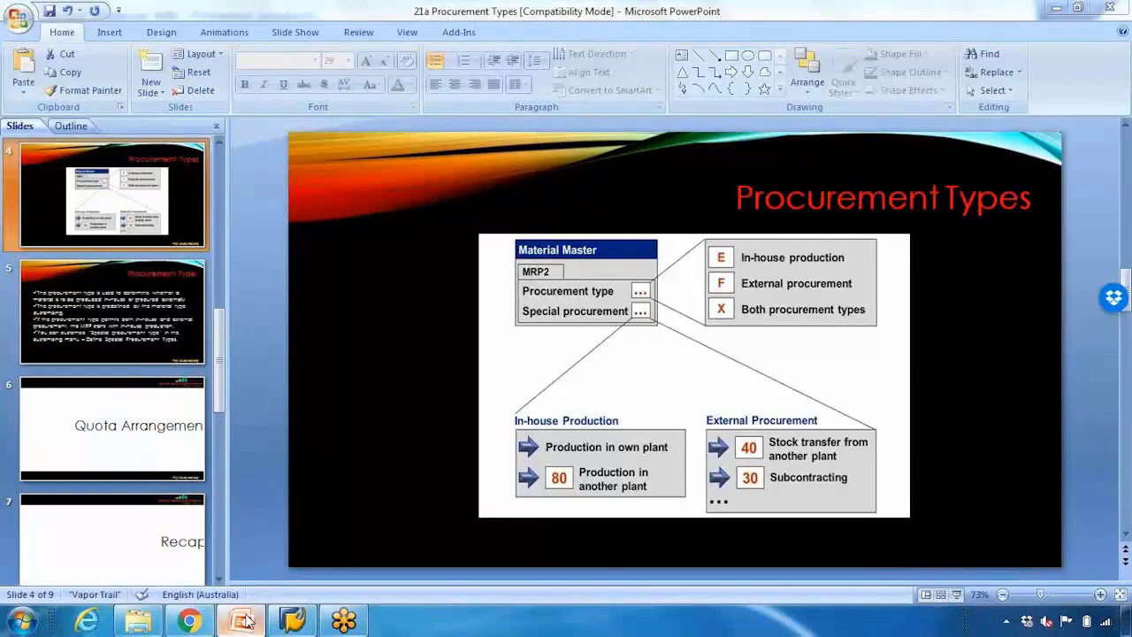
left_click(244, 622)
key("alt+Tab")
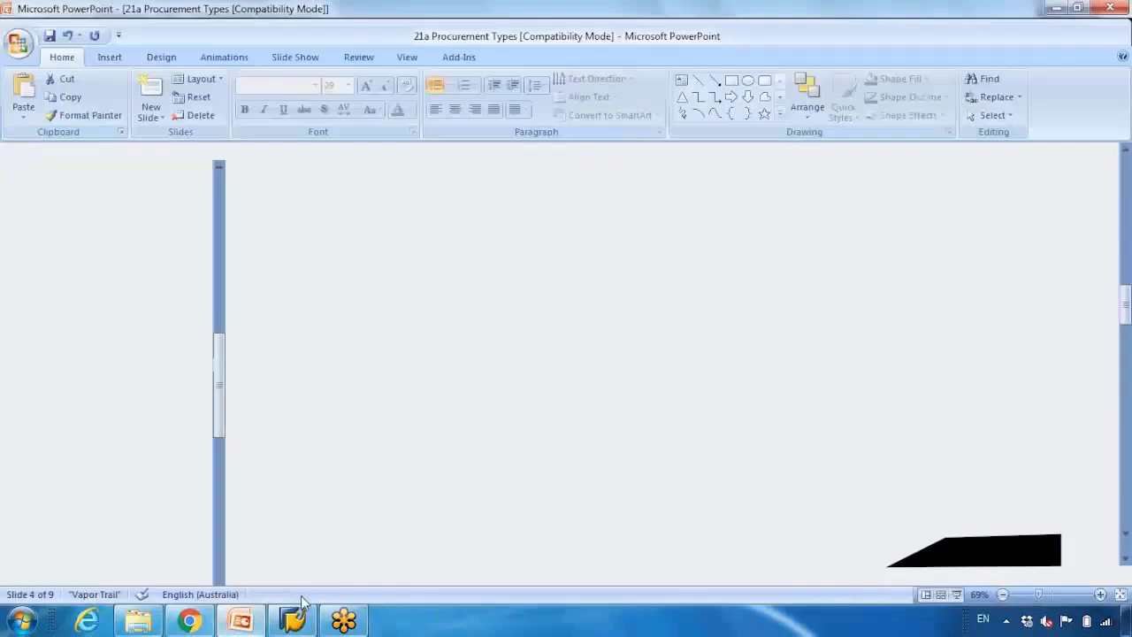
left_click(957, 596)
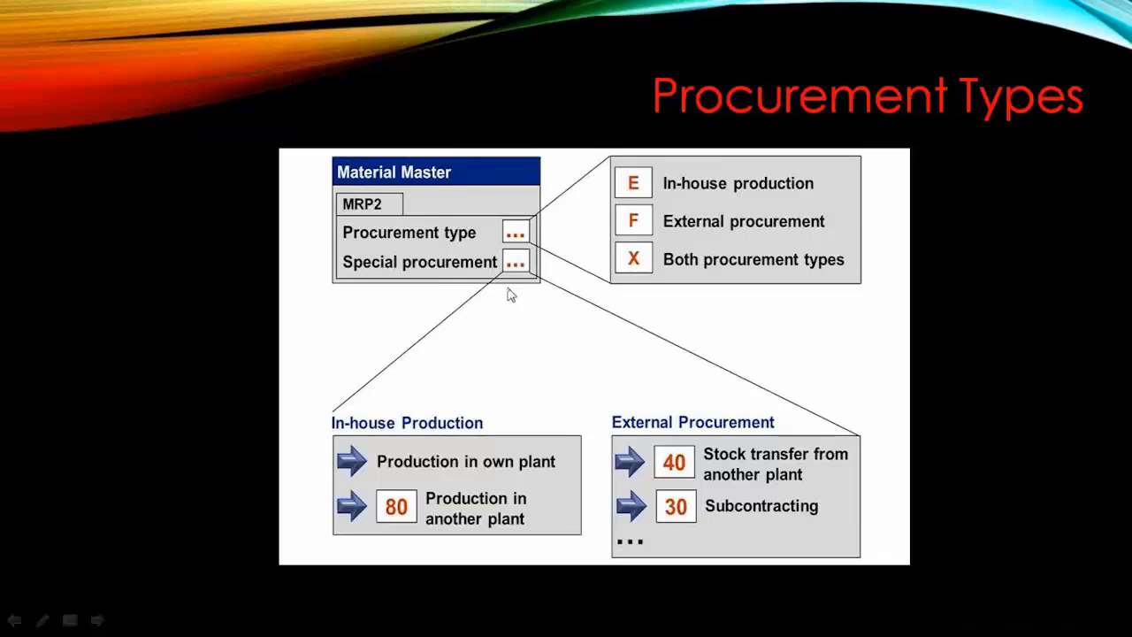
Step: Mark External Procurement, Stock transfer from another plant, Subcontracting and Production in own plant in red ink, then end the show discarding the annotations
mouse_move(628, 395)
left_mouse_down()
mouse_move(659, 438)
mouse_move(766, 412)
mouse_move(655, 392)
left_mouse_up()
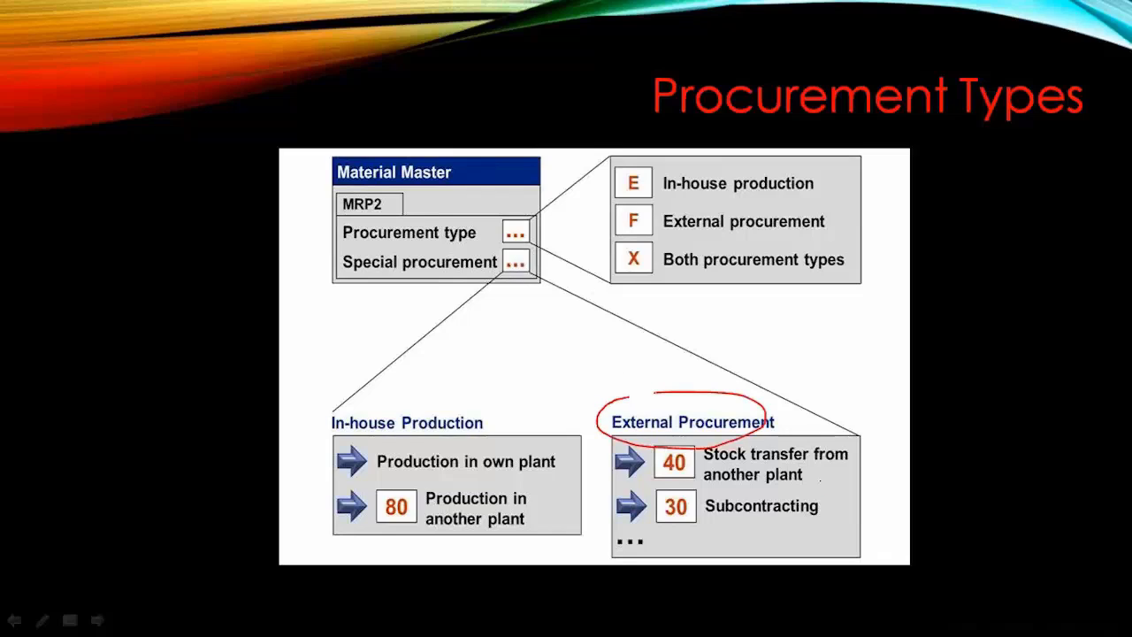
left_click_drag(818, 478, 892, 435)
left_click_drag(827, 507, 865, 488)
mouse_move(377, 472)
left_mouse_down()
mouse_move(566, 466)
mouse_move(407, 437)
mouse_move(364, 462)
mouse_move(380, 475)
left_mouse_up()
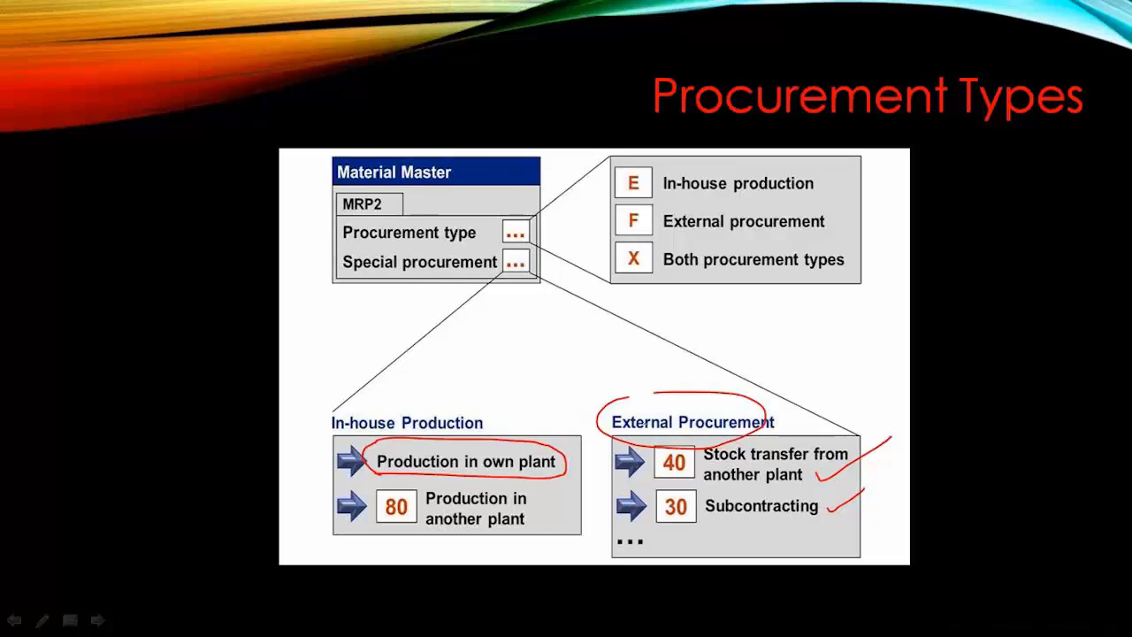
left_click_drag(644, 434, 731, 430)
left_click_drag(711, 520, 802, 523)
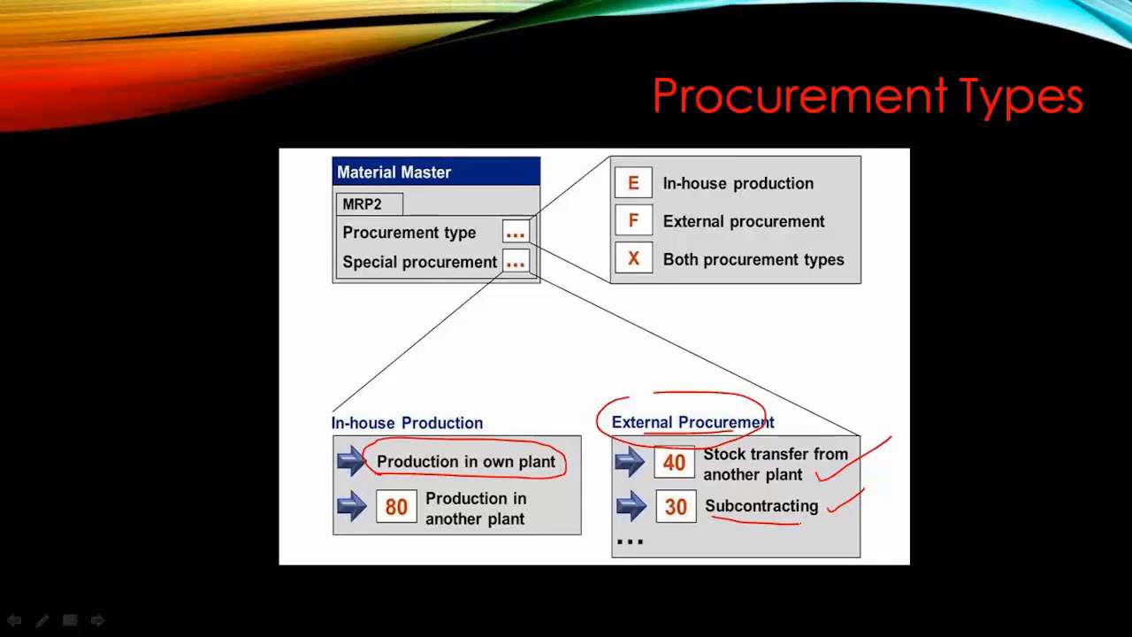
key("Escape")
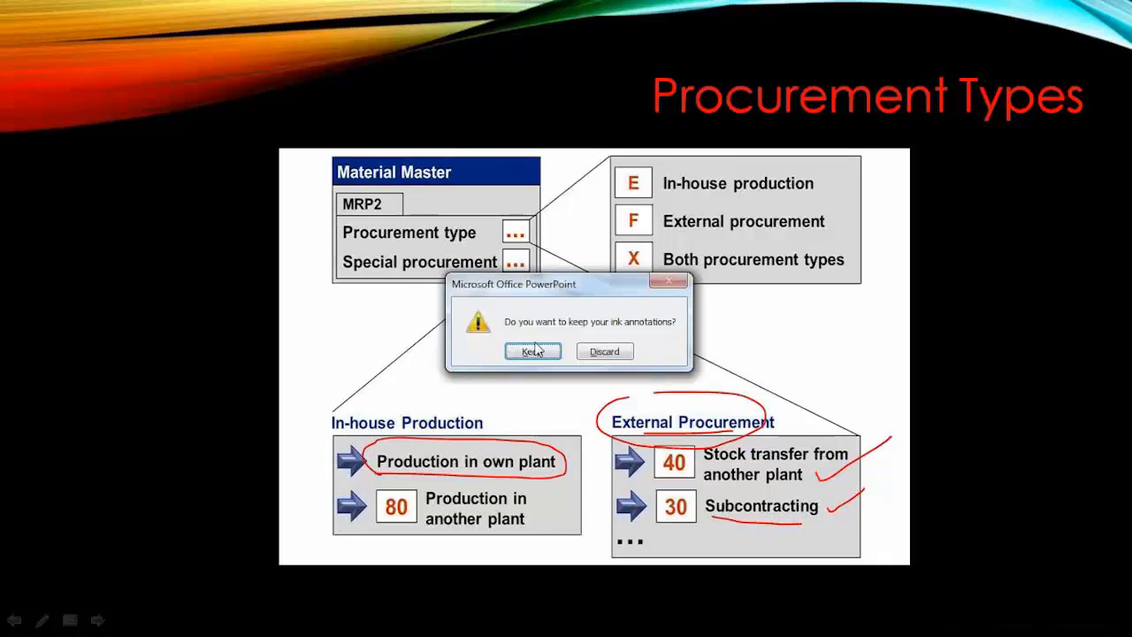
left_click(605, 352)
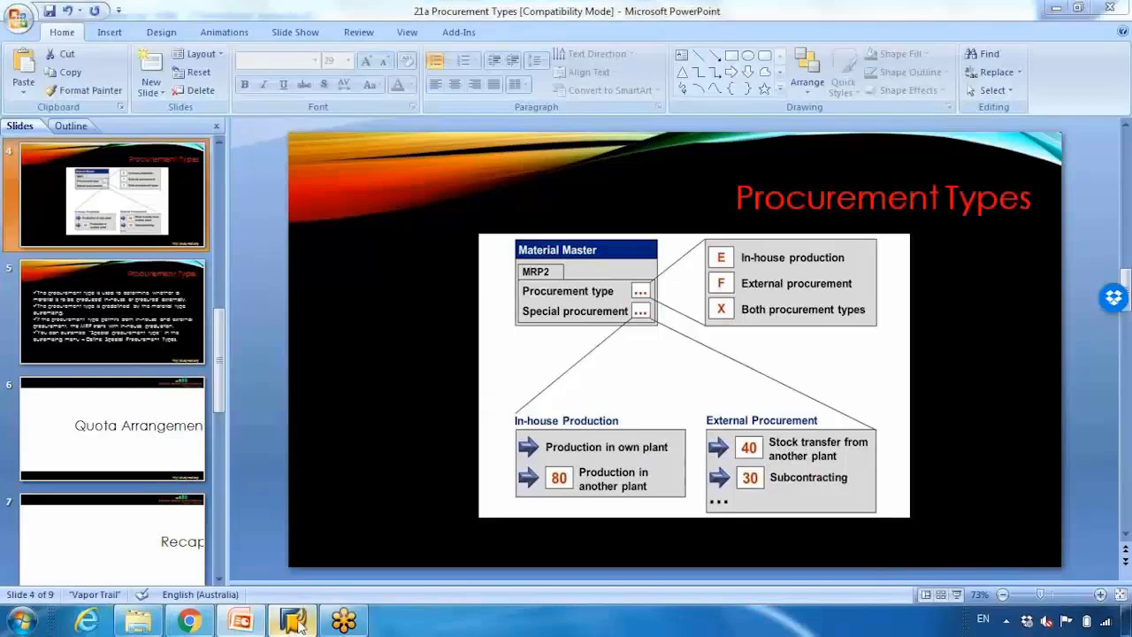
Step: Switch to SAP and examine special procurement types 30 (Subcontracting) and 95 (Stock transfer from plant 2000), closing the list without choosing one
left_click(292, 621)
type("F")
key("Return")
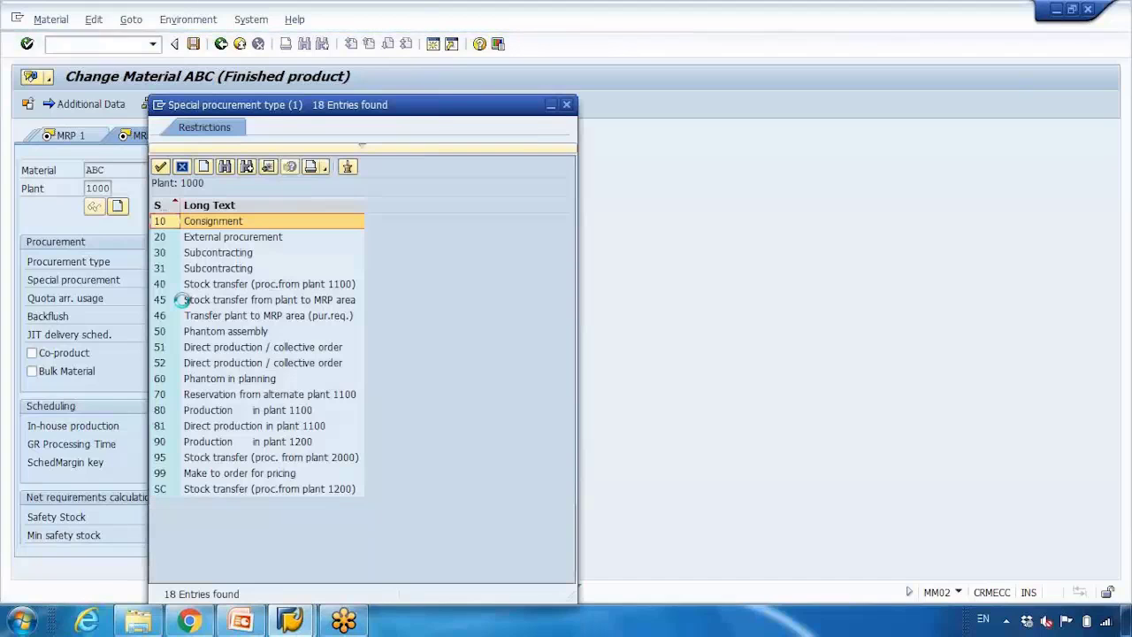
left_click(213, 253)
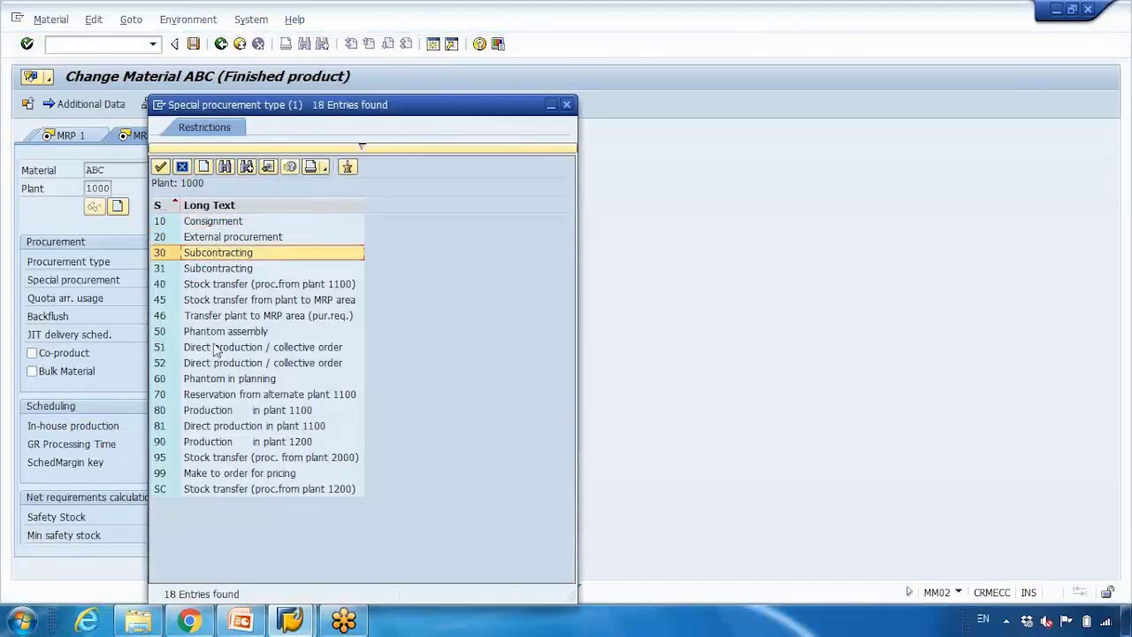
left_click(215, 459)
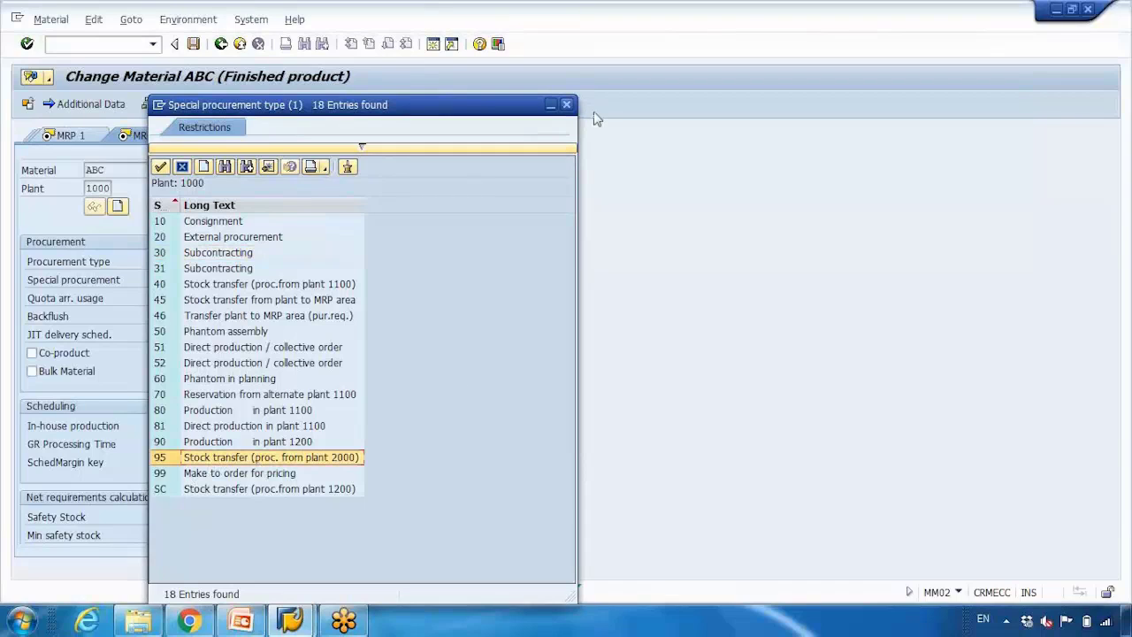
key("Escape")
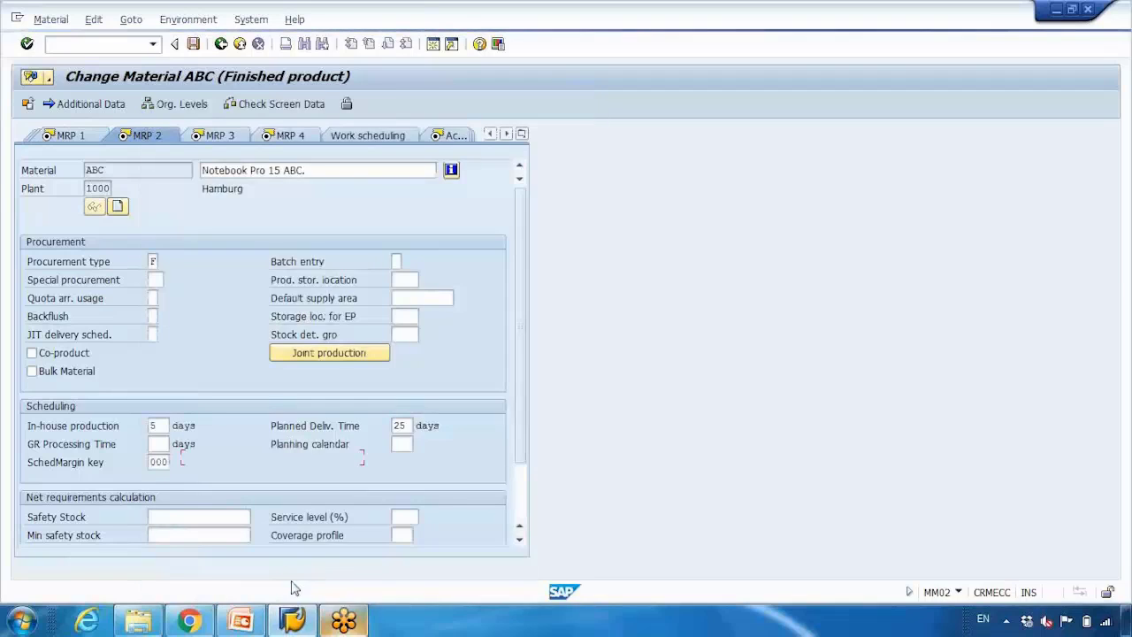
Step: Switch to PowerPoint, present the Procurement Types slide and the following Procurement Type text slide full screen, and end the show
left_click(256, 623)
left_click(956, 595)
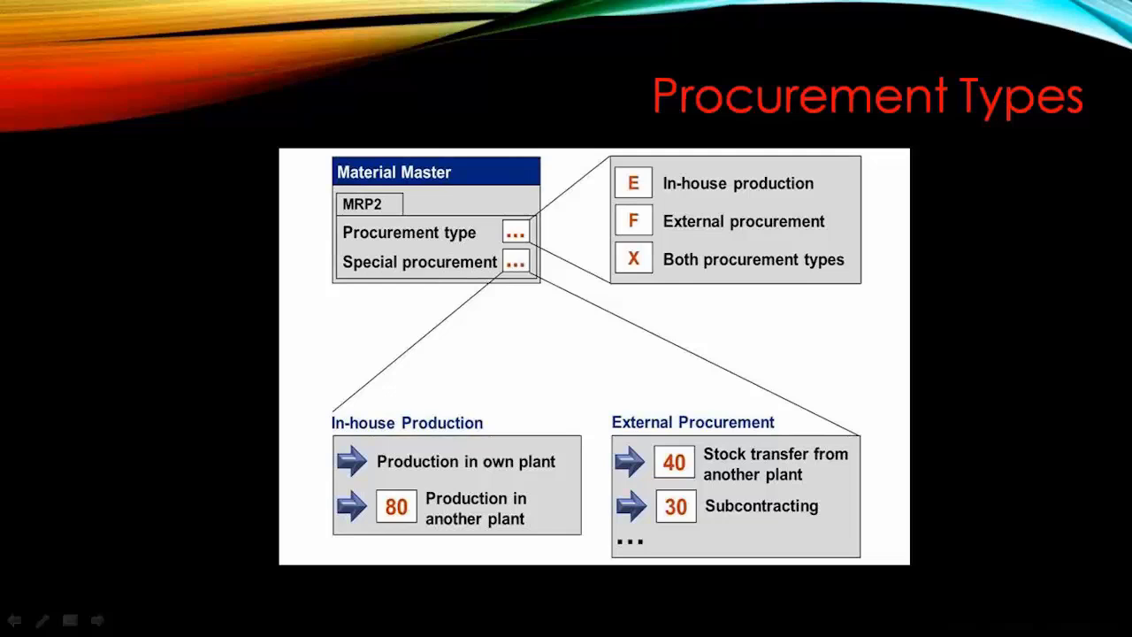
key("Right")
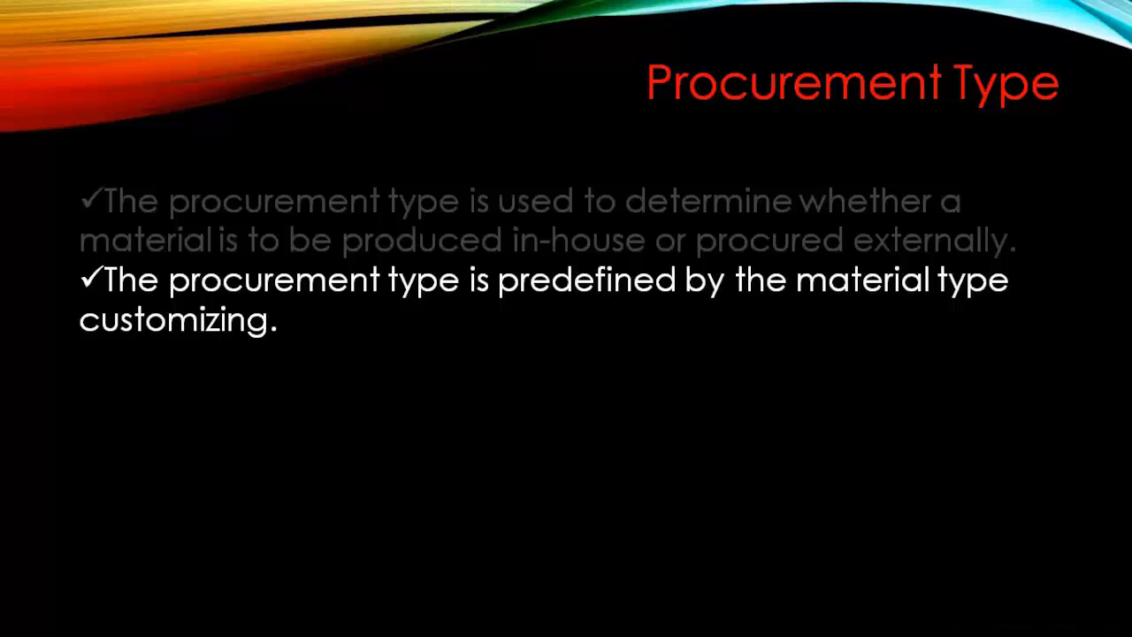
key("Escape")
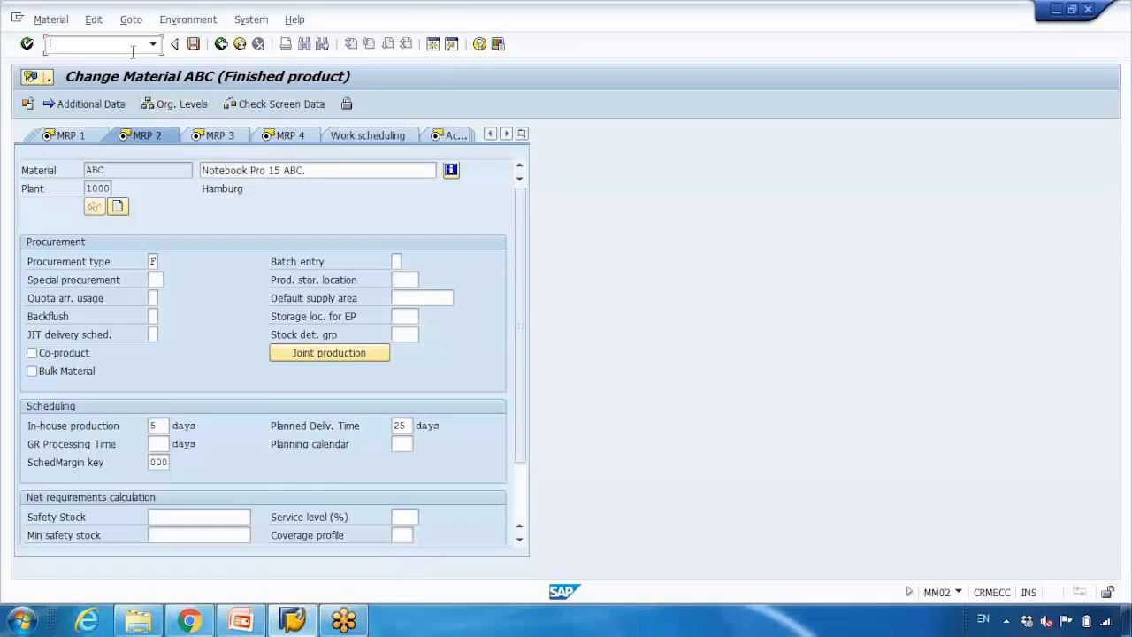
Step: Switch to SAP, start transaction SPRO in place of the material change, and search the SAP Reference IMG for "material type"
type("/nspro")
key("Return")
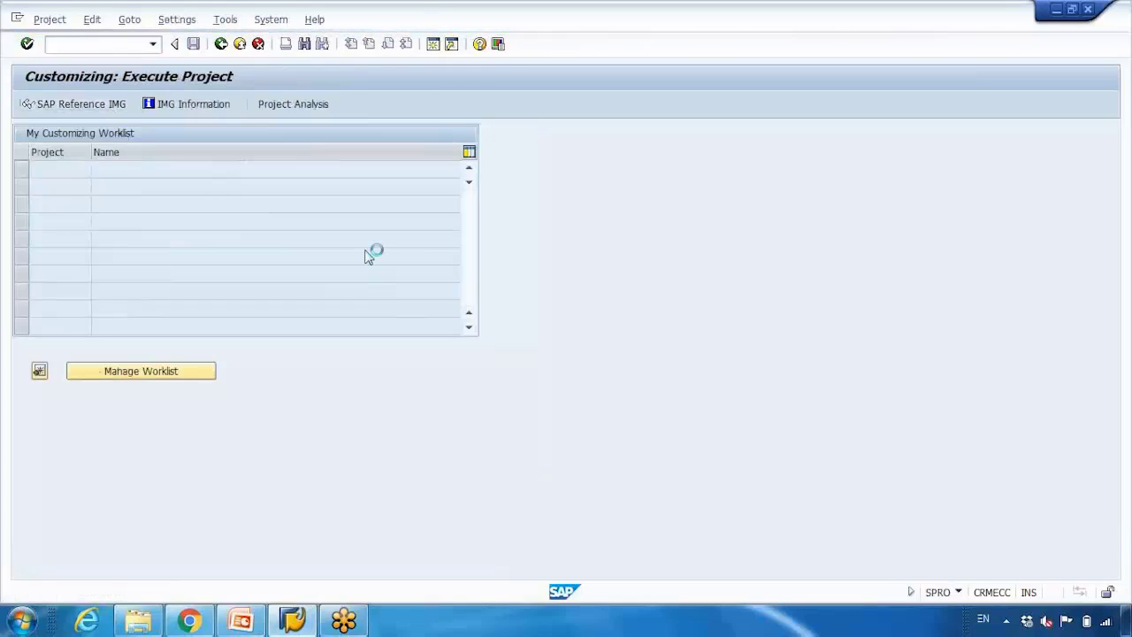
key("ctrl+f")
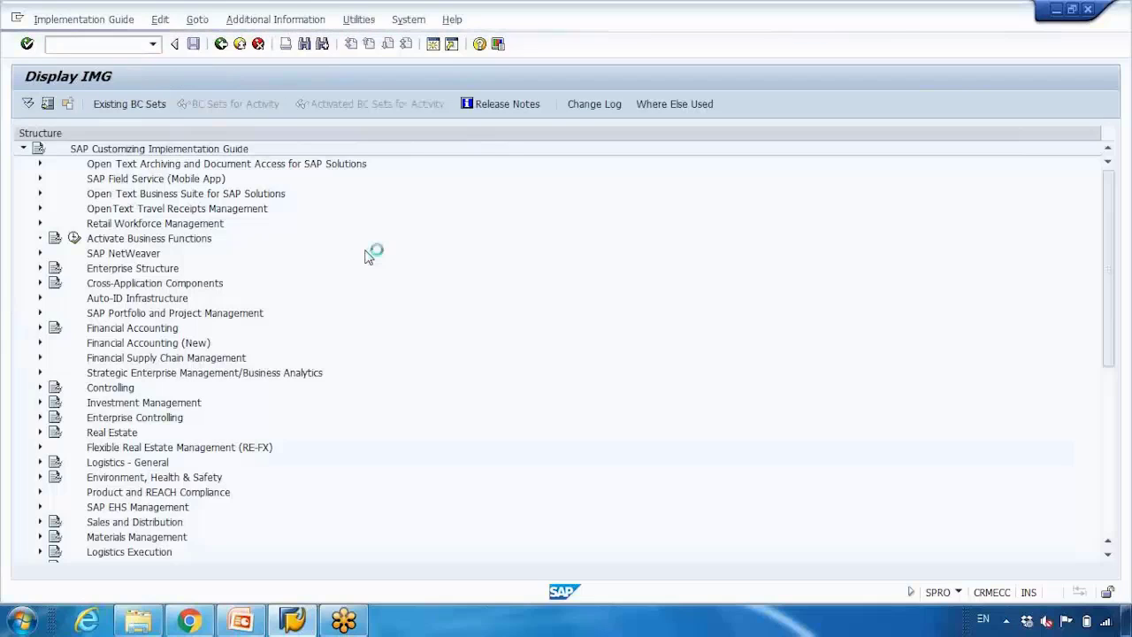
type("material type")
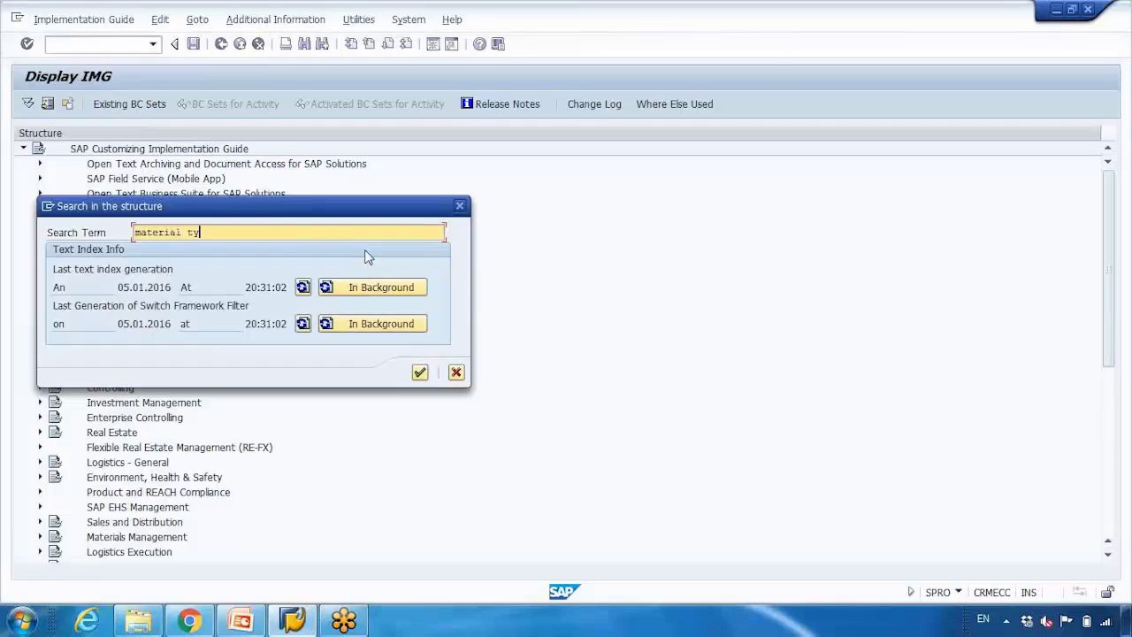
key("Return")
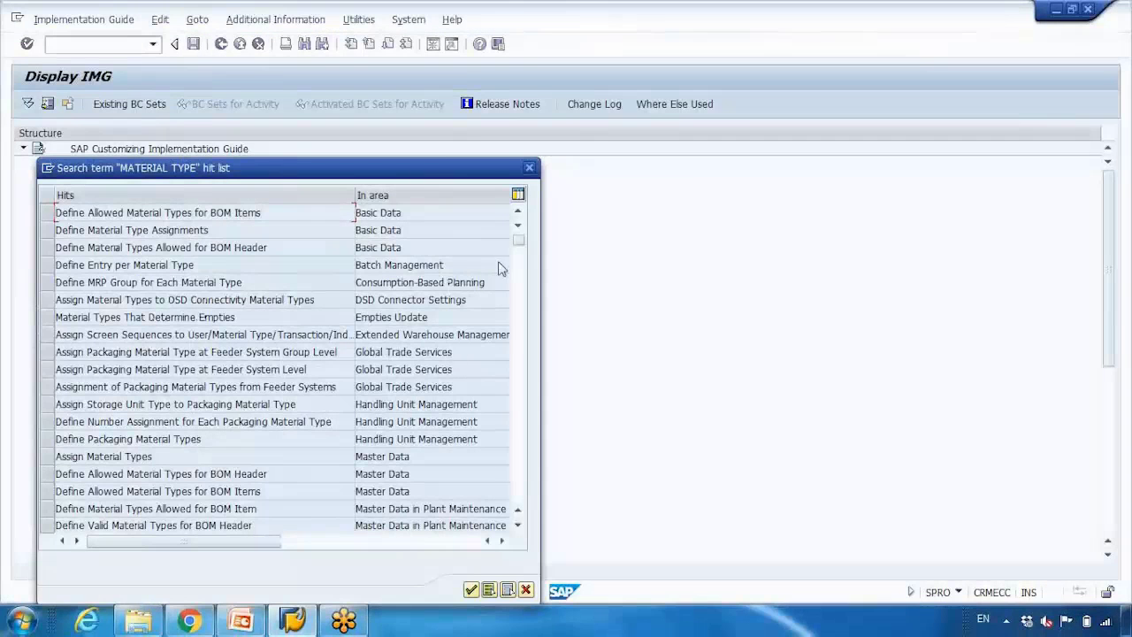
Step: Go to the Material Types hit in the Material Master area and run the Define Attributes of Material Types activity
double_click(360, 403)
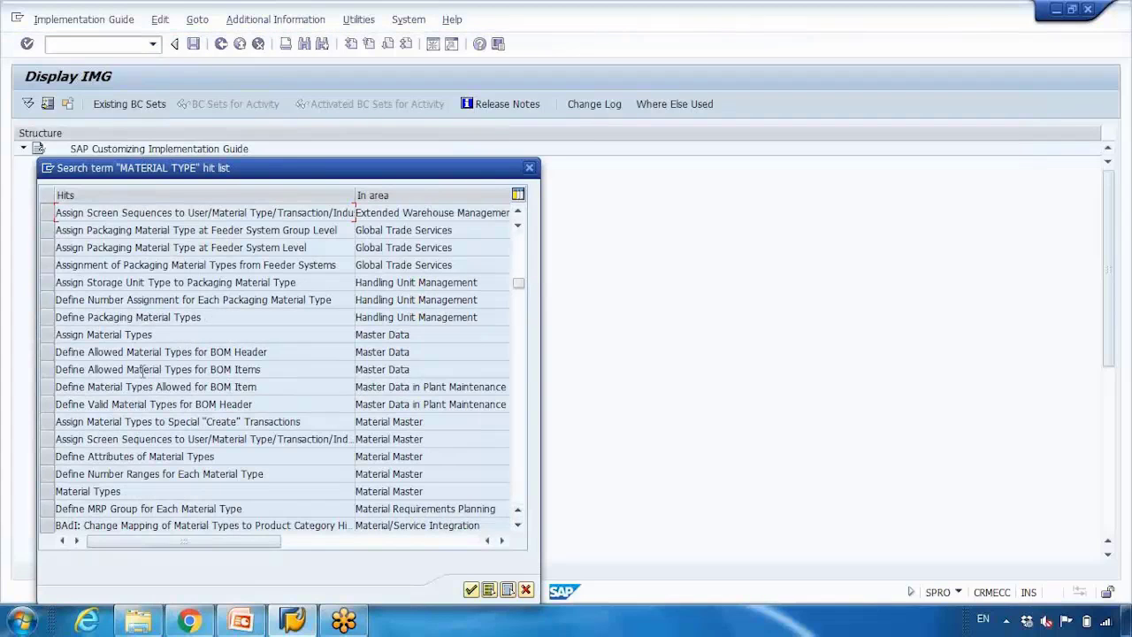
left_click(48, 491)
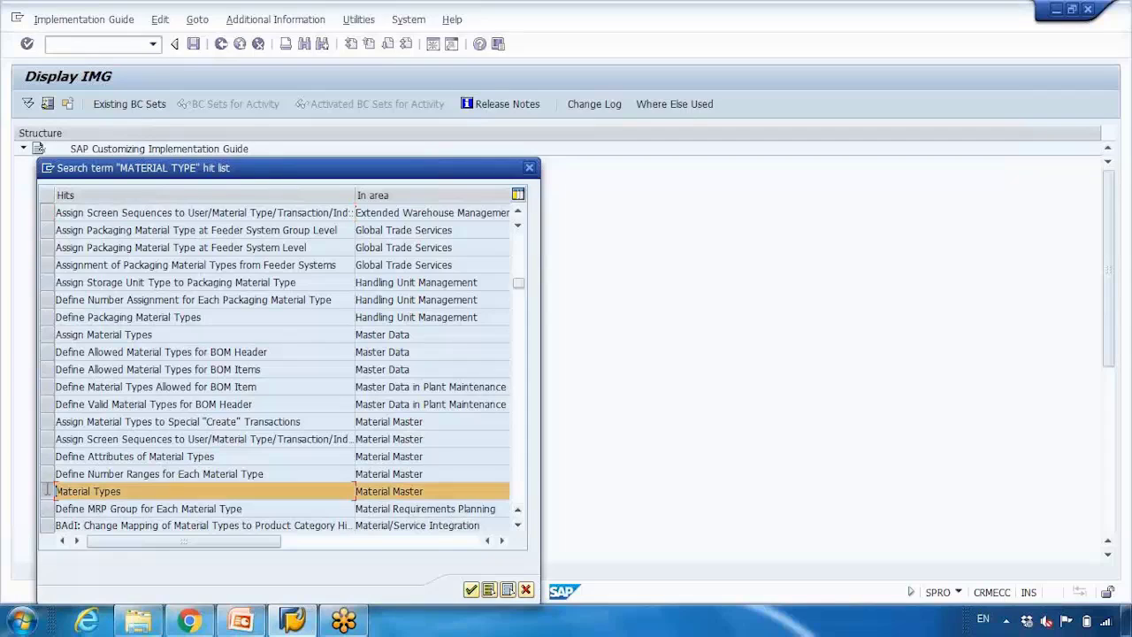
left_click(471, 590)
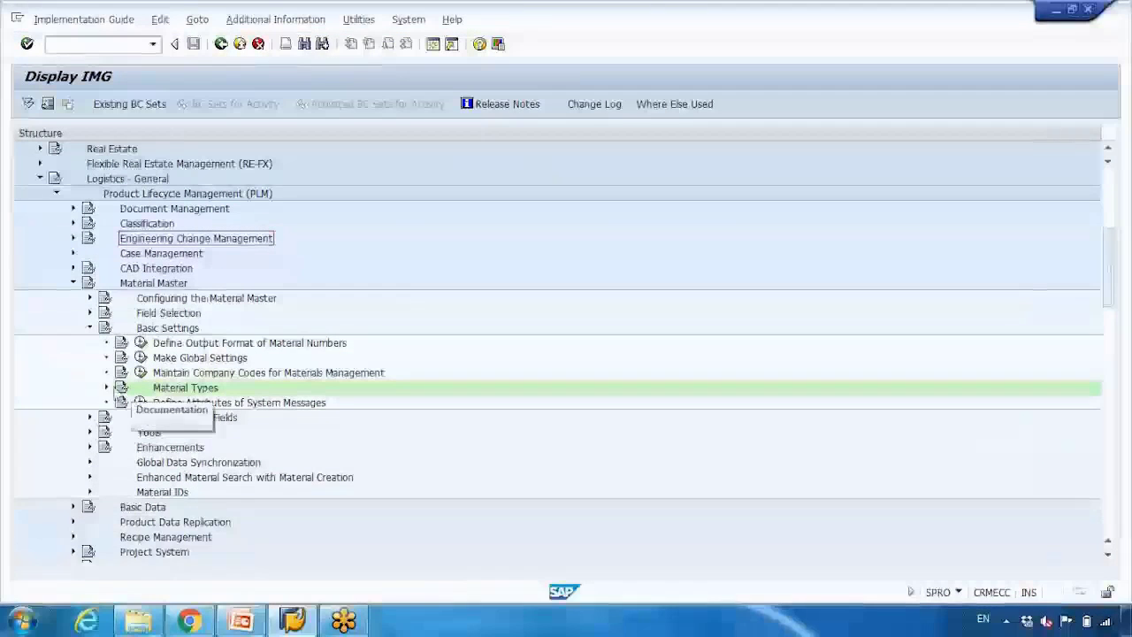
left_click(107, 387)
left_click(219, 403)
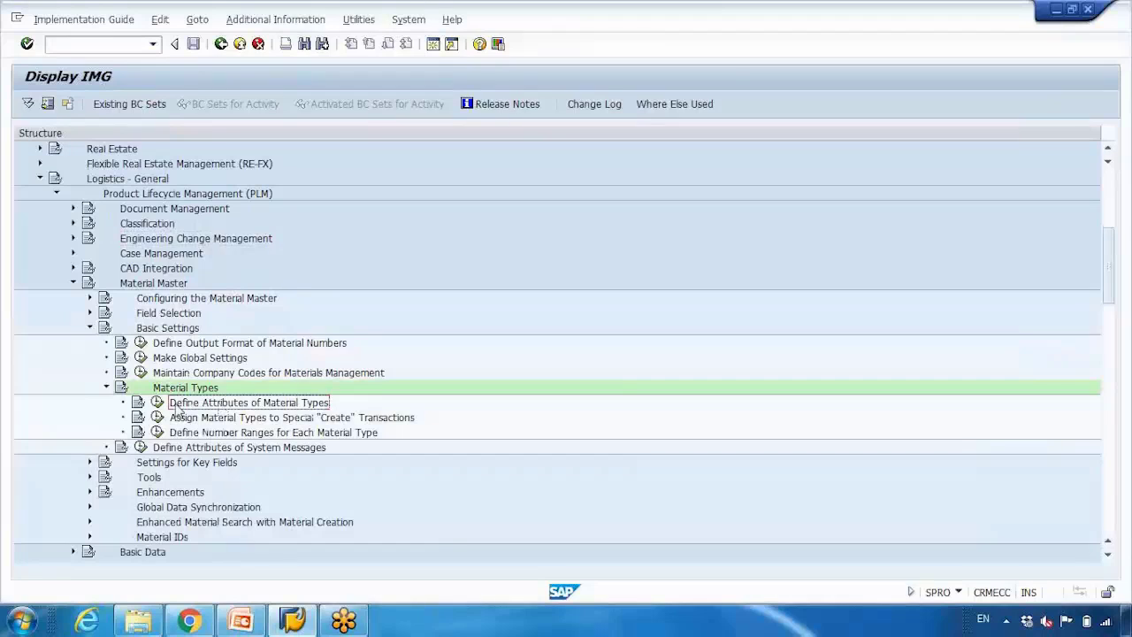
left_click(159, 404)
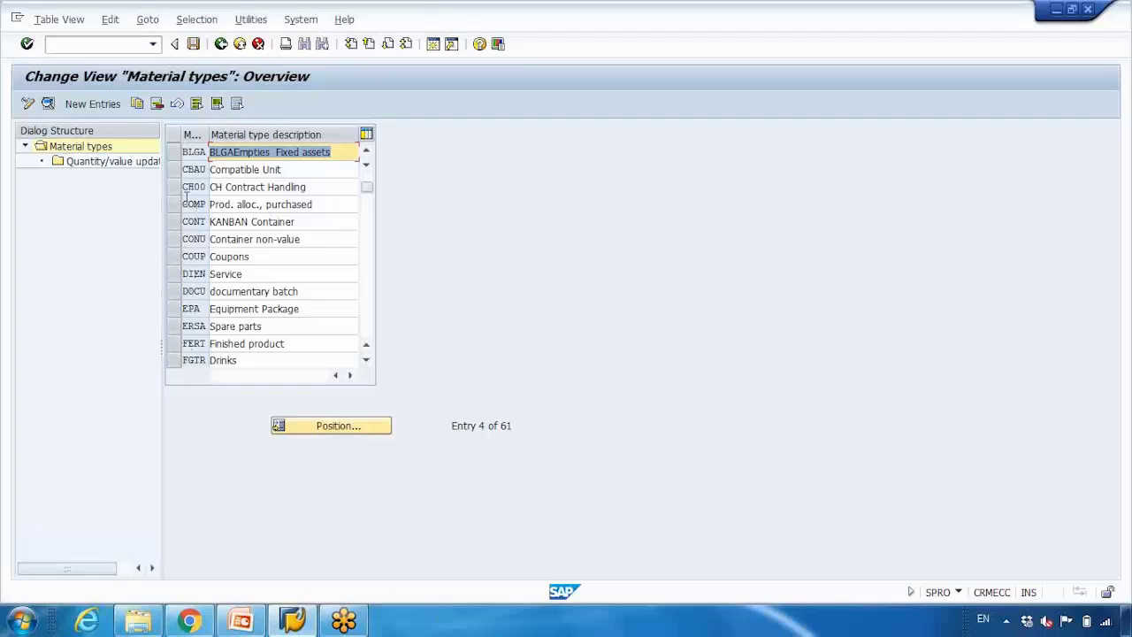
Step: Show the details of material type DIEN (Service) and examine the possible external purchase order settings without choosing one
left_click(176, 275)
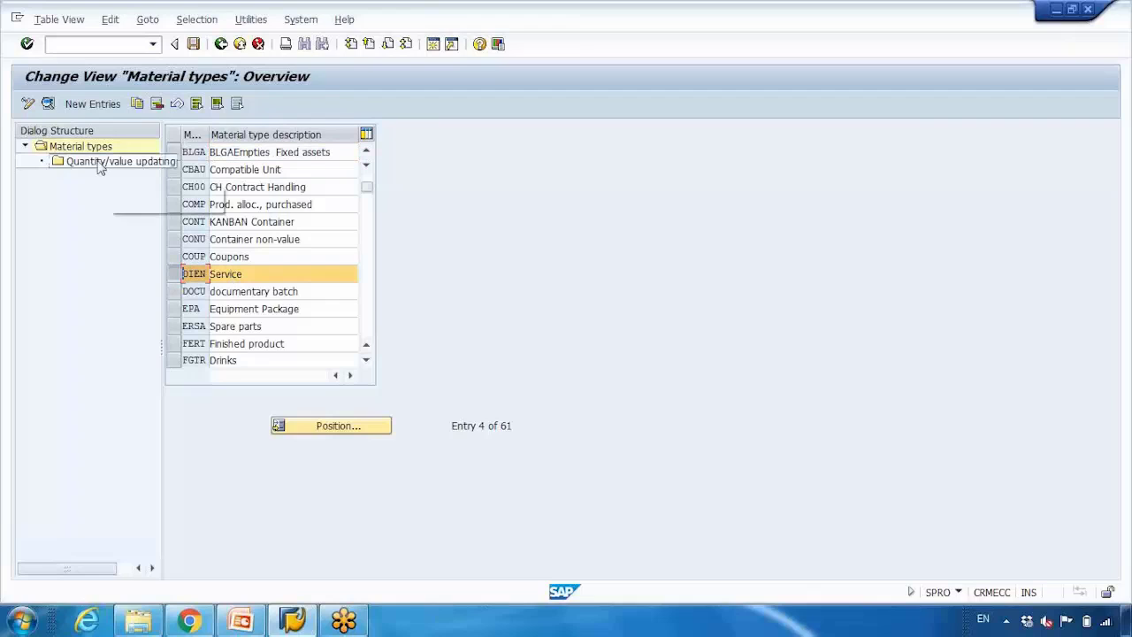
left_click(47, 103)
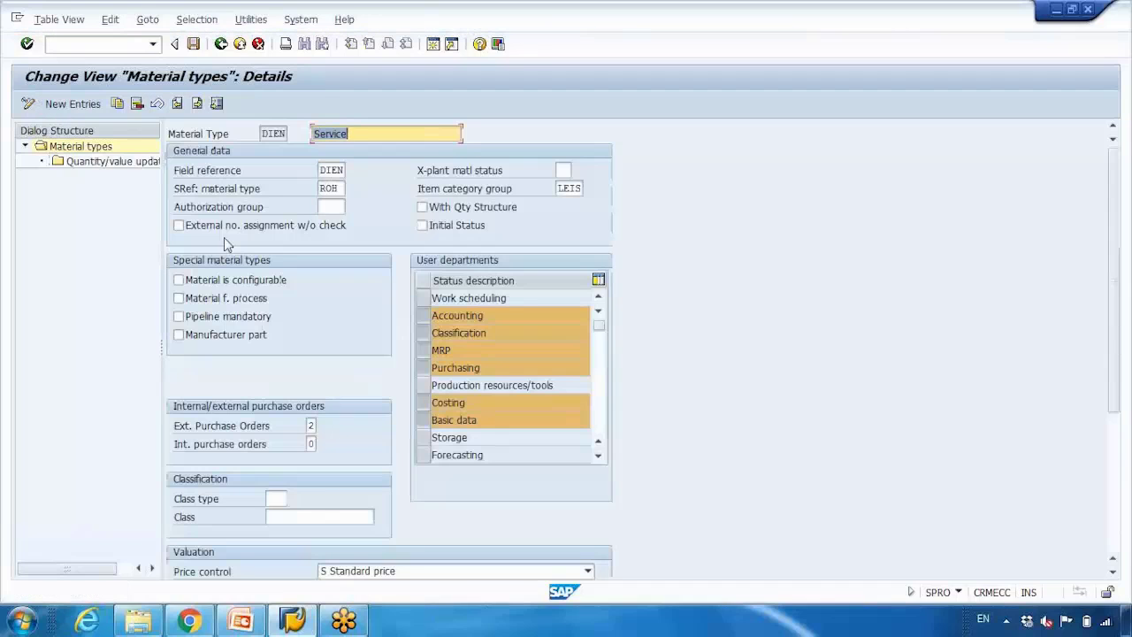
left_click(313, 426)
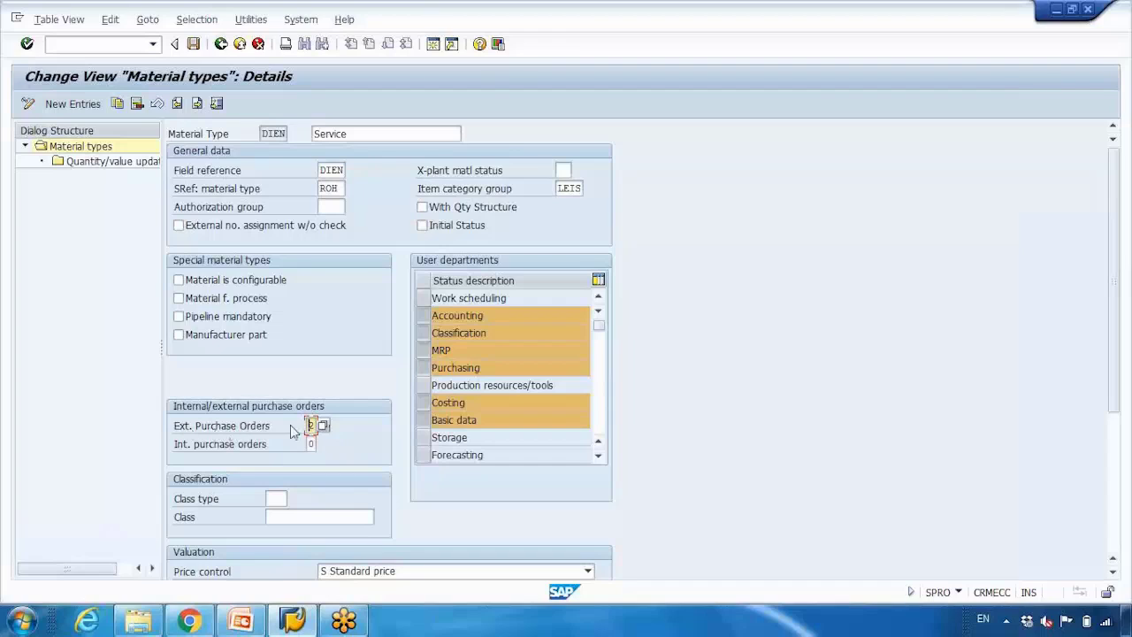
left_click(322, 424)
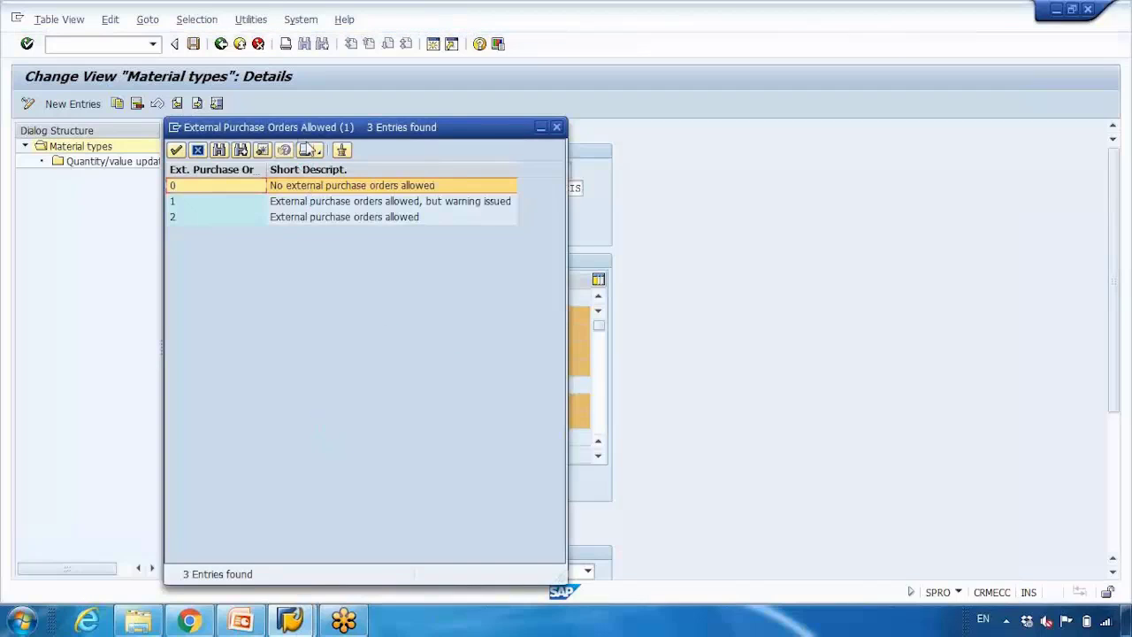
left_click(570, 391)
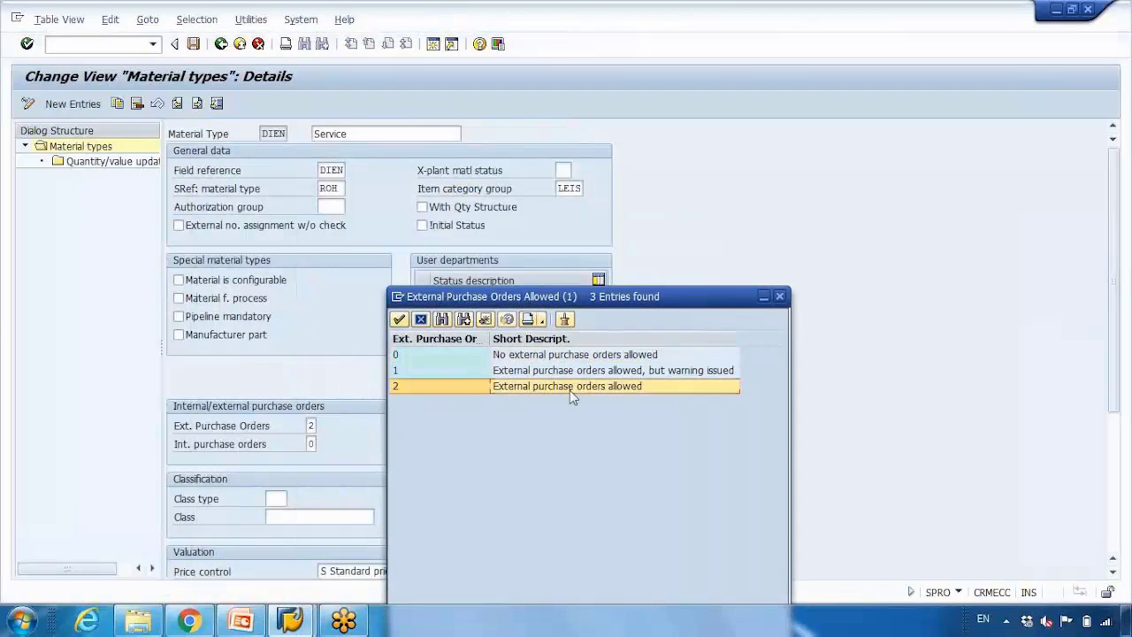
left_click(520, 374)
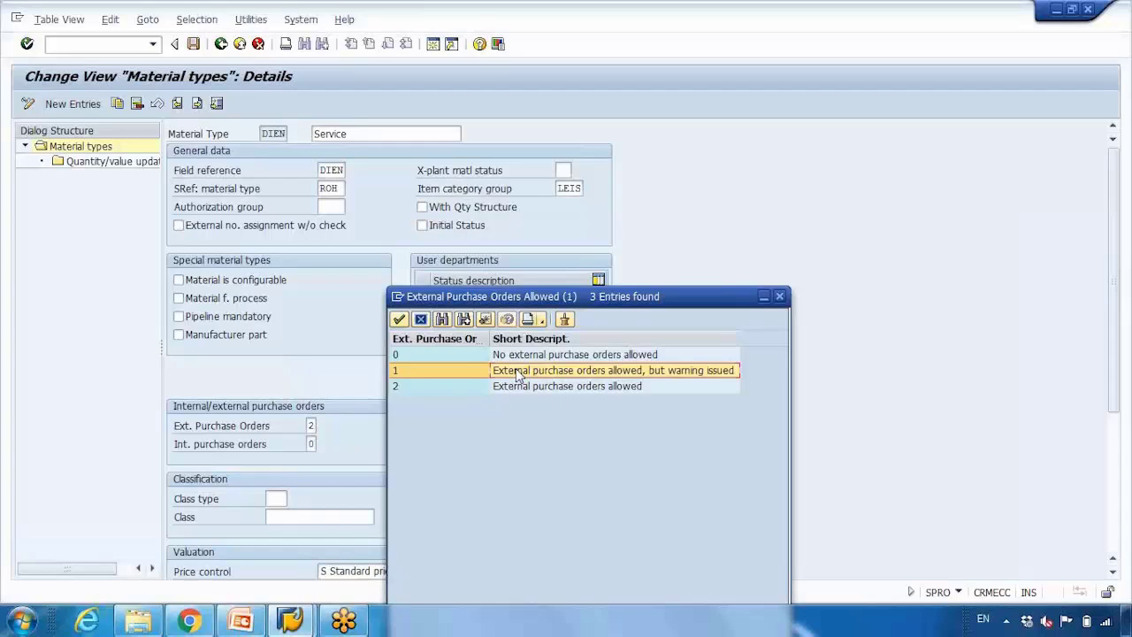
left_click(522, 357)
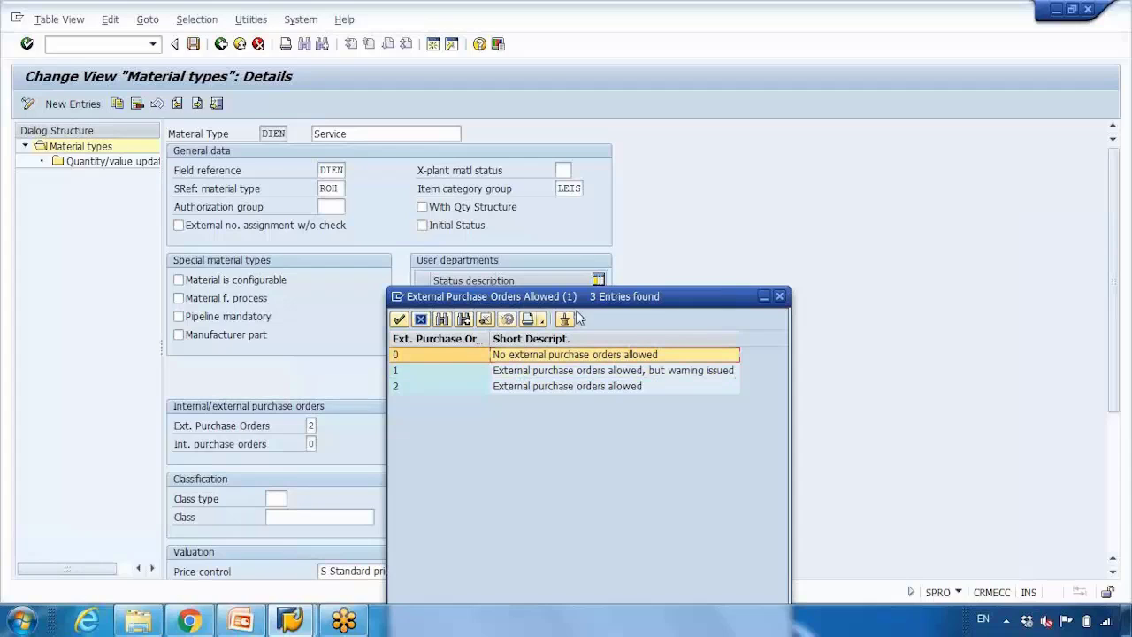
left_click(780, 297)
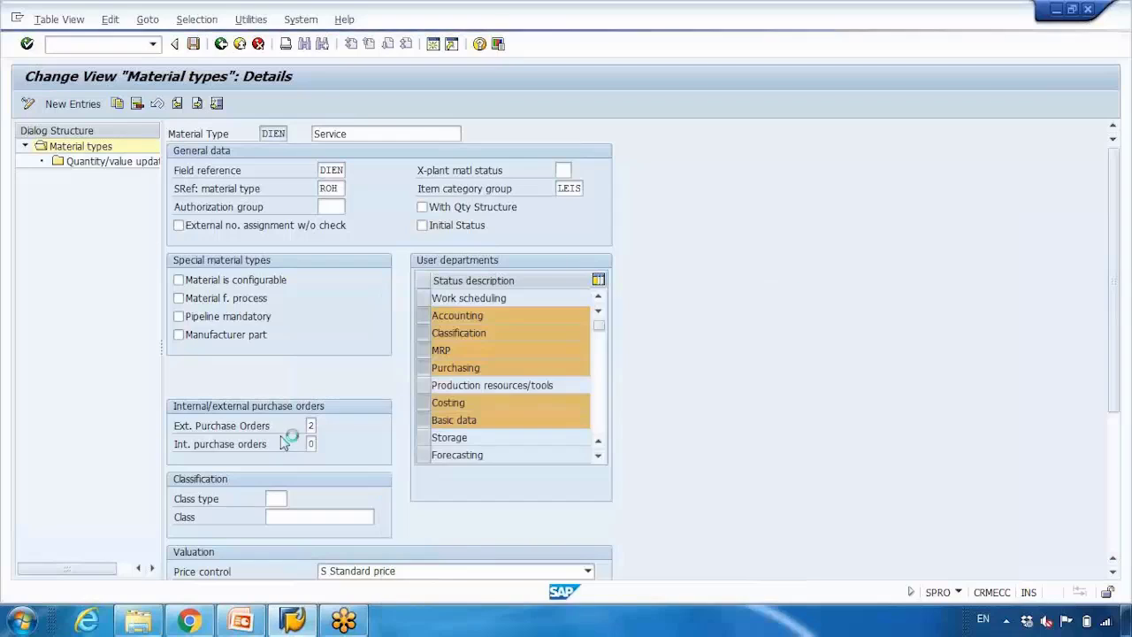
Step: List the possible internal purchase order settings for material type DIEN and examine entries 2 and 1
left_click(312, 445)
key("F4")
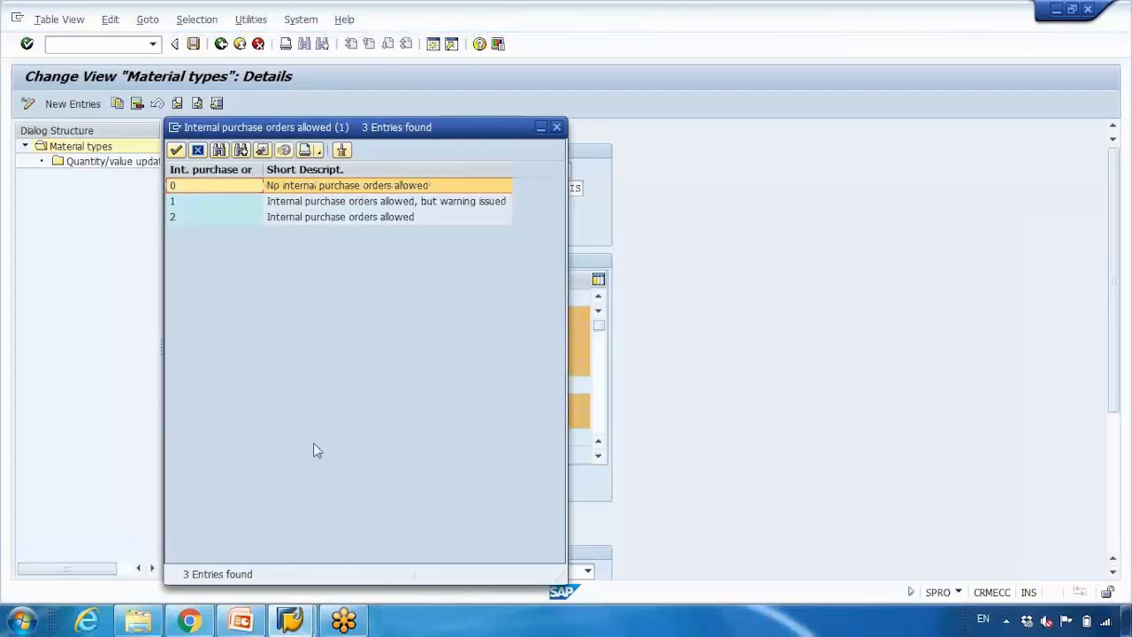
left_click_drag(379, 140, 586, 208)
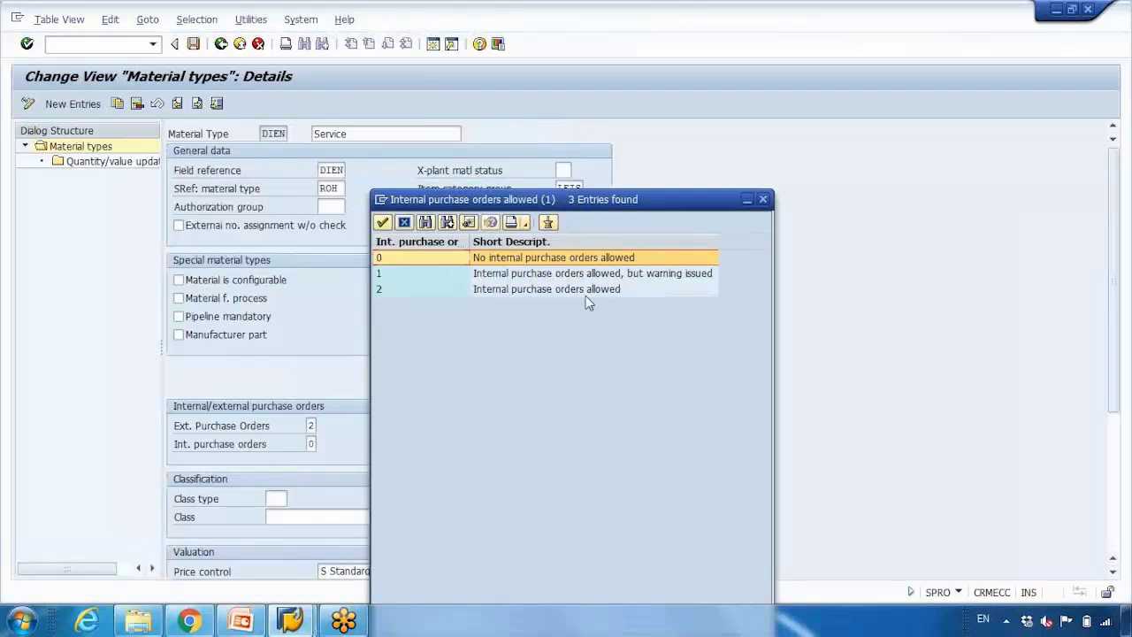
left_click_drag(506, 208, 605, 241)
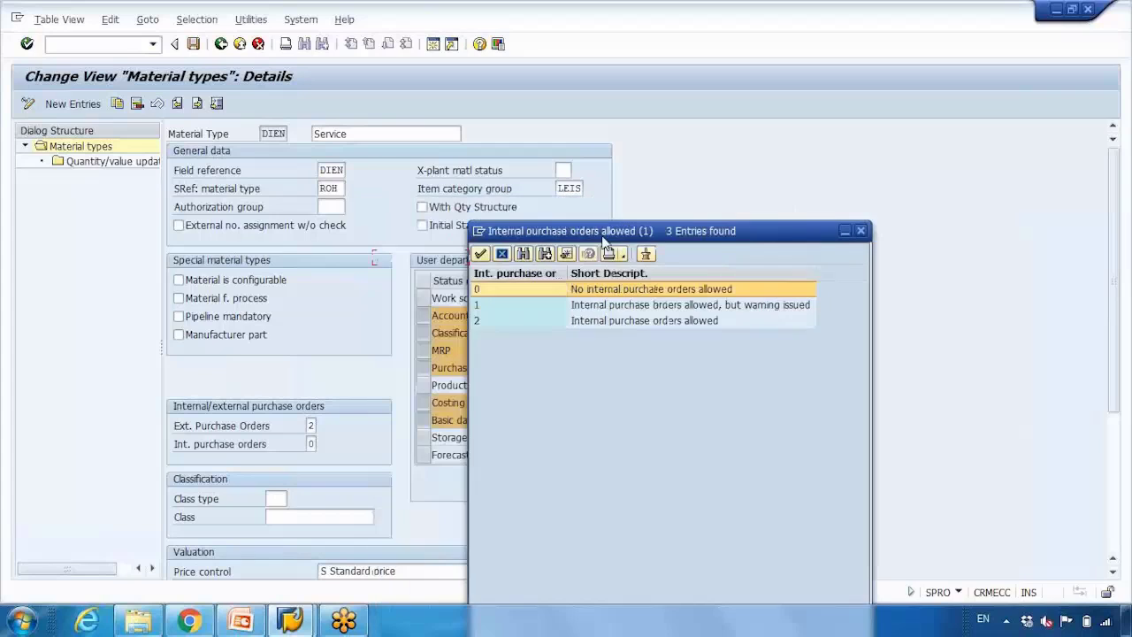
left_click(599, 324)
left_click(600, 306)
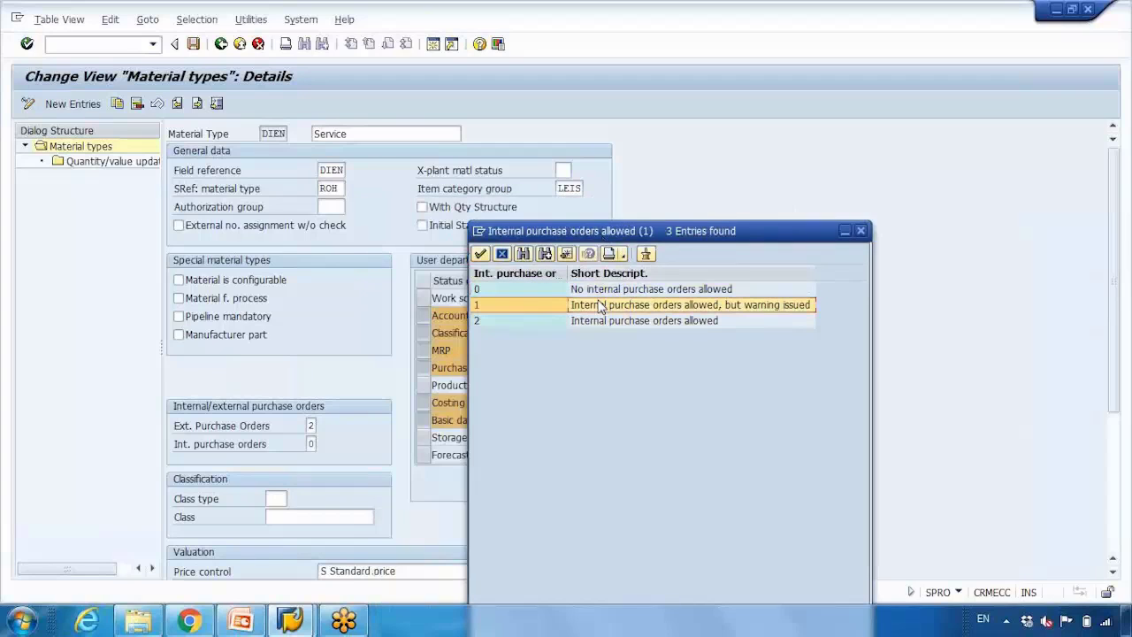
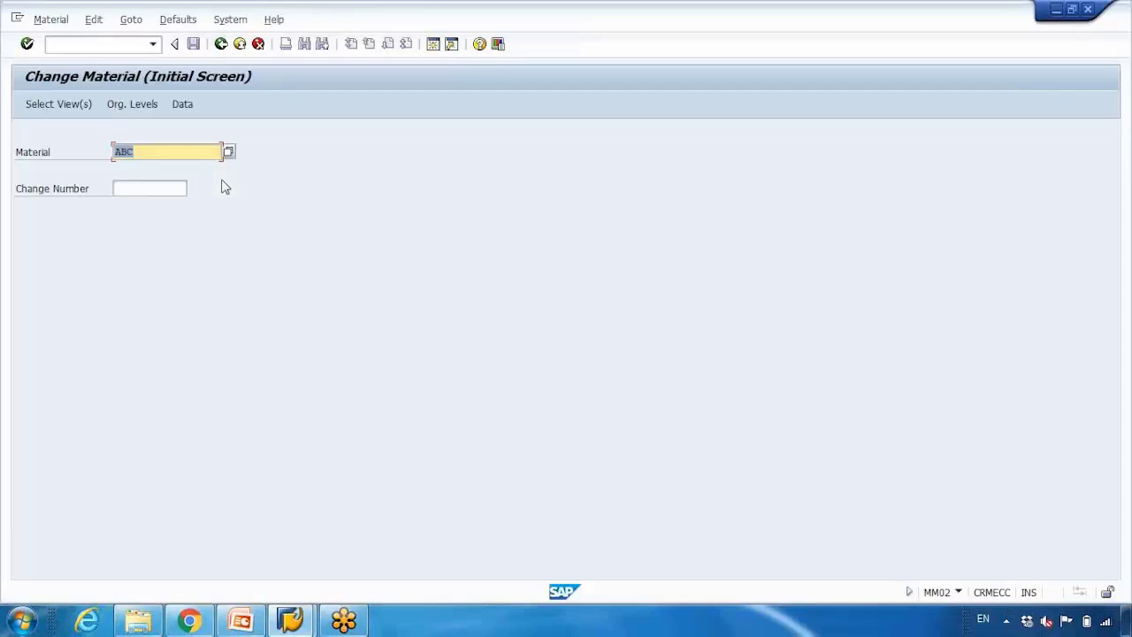
Step: Open material ABC for change in the MRP 2 view for plant 1000 and check the possible procurement types without choosing one
key("Return")
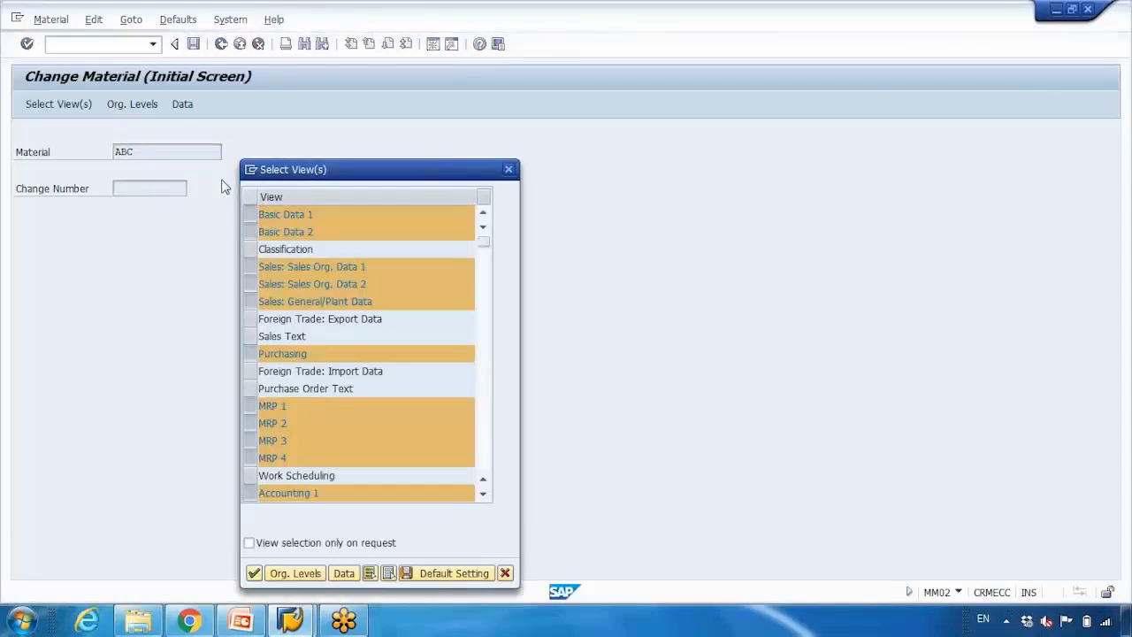
key("Return")
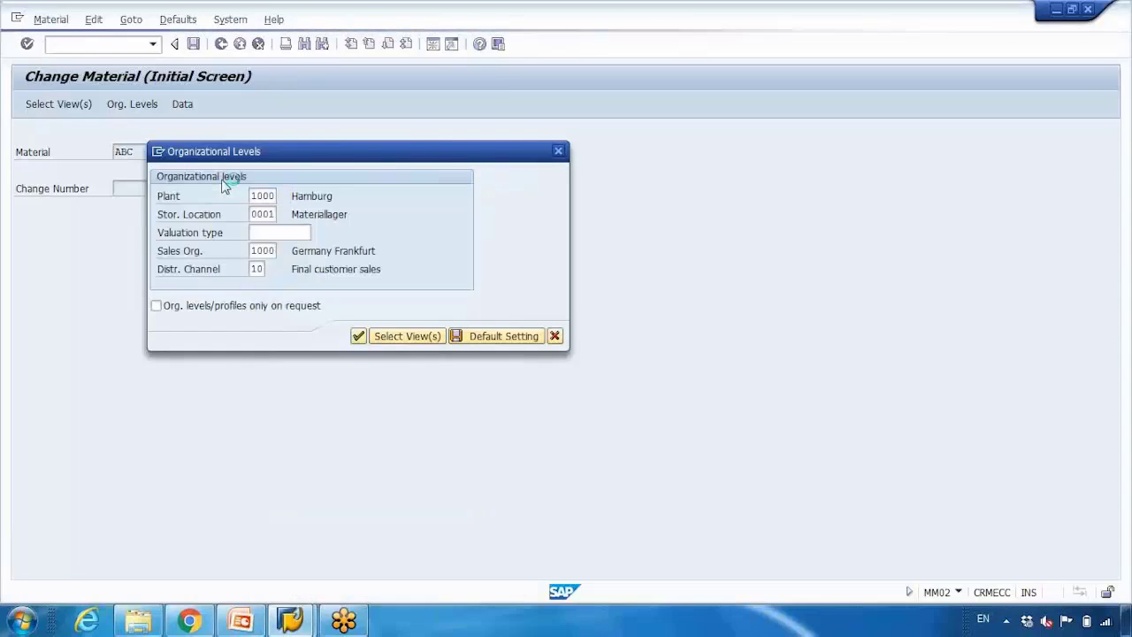
key("Return")
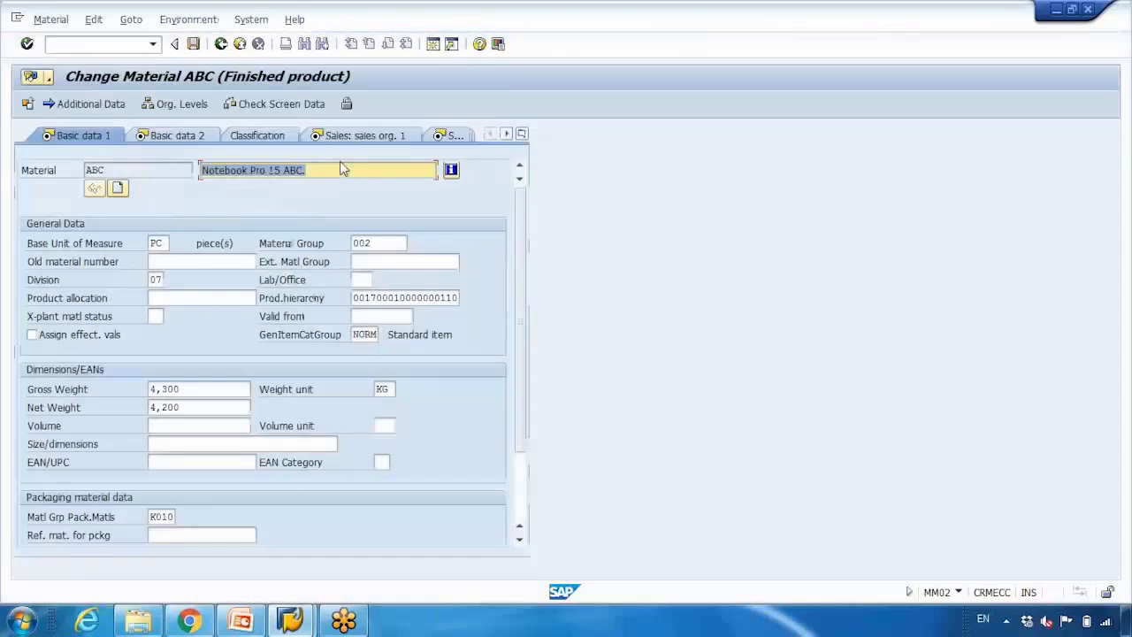
left_click(521, 135)
key("Escape")
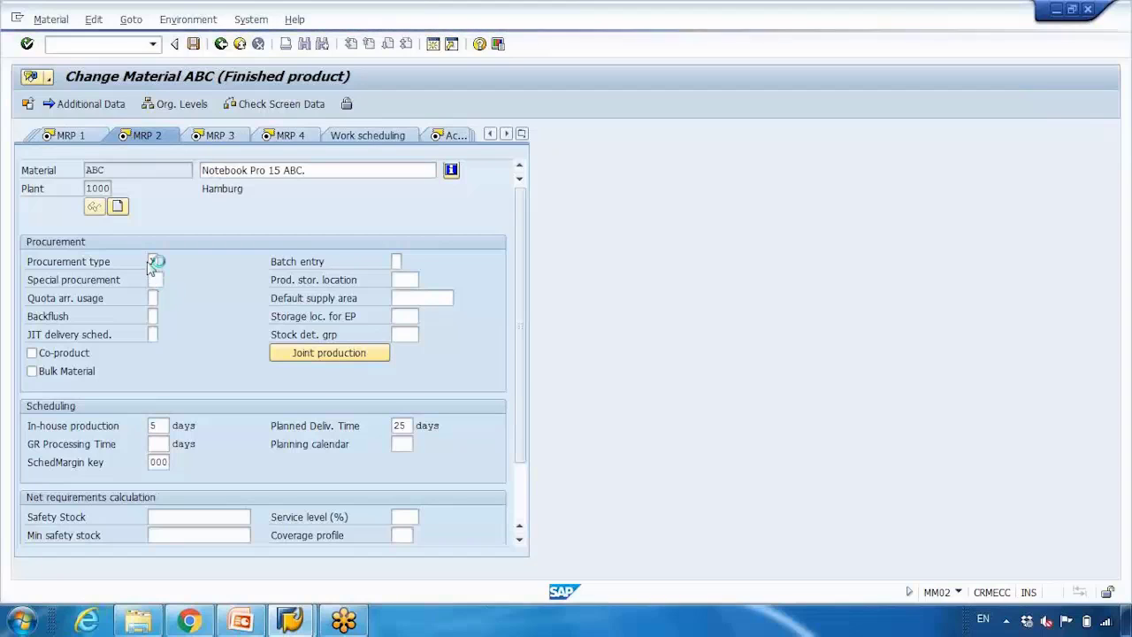
left_click(156, 262)
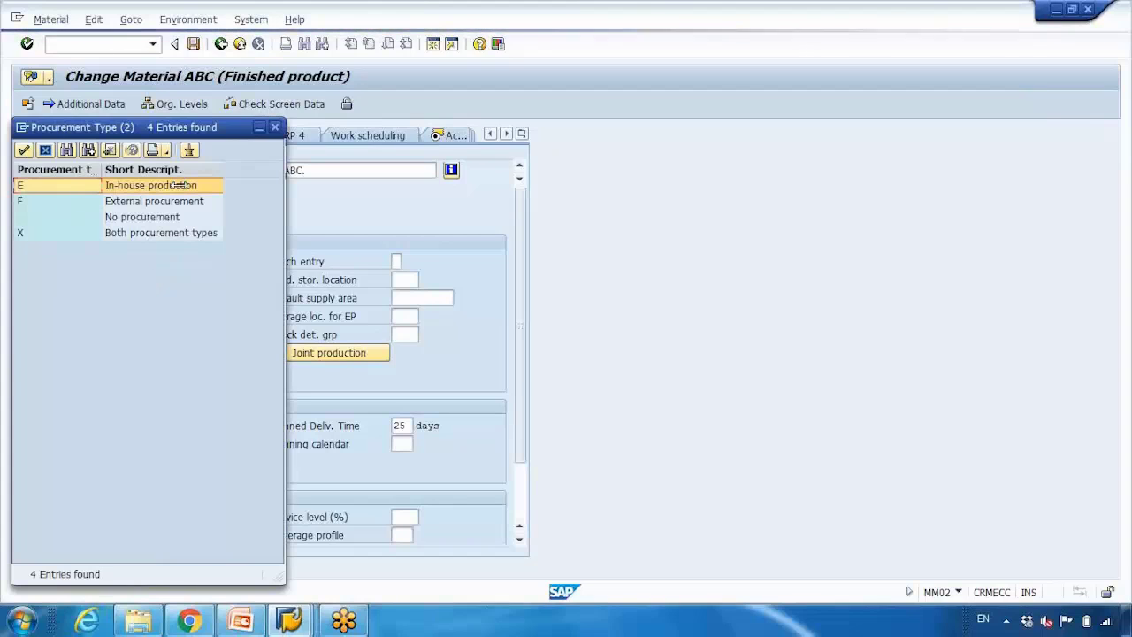
key("Escape")
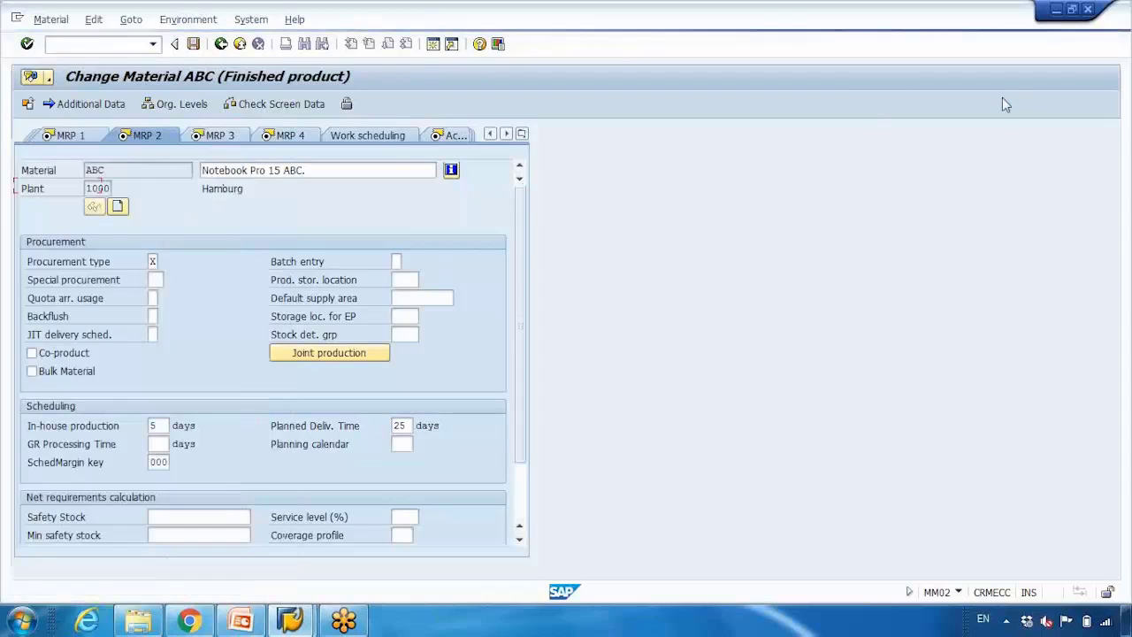
Step: Return to the customizing session and rerun the Define Attributes of Material Types activity
left_click(1056, 11)
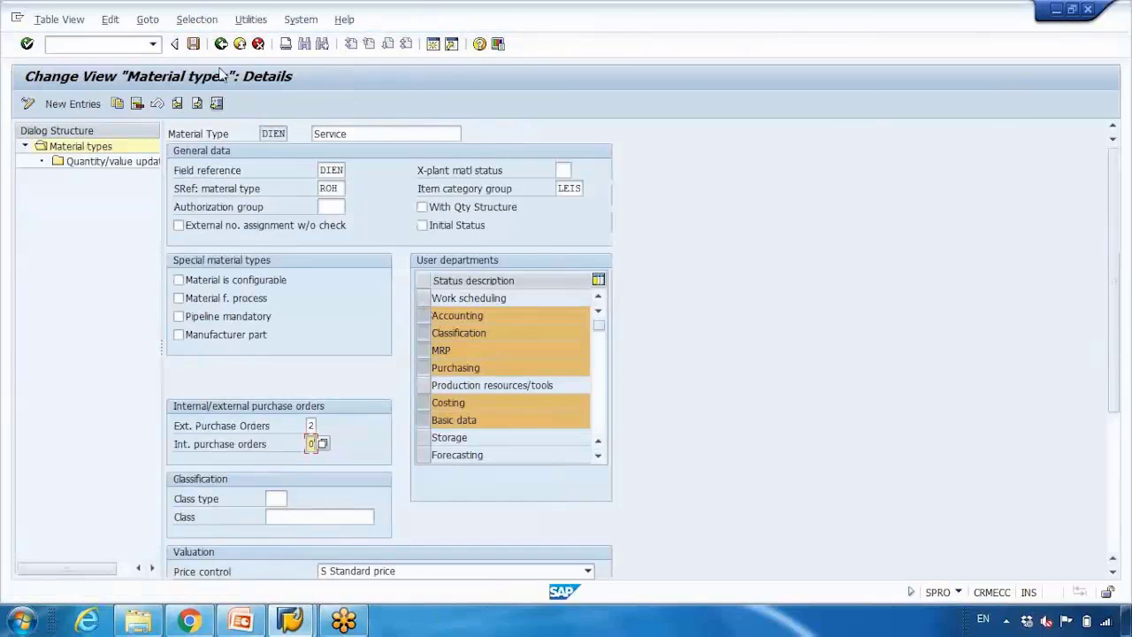
left_click(237, 44)
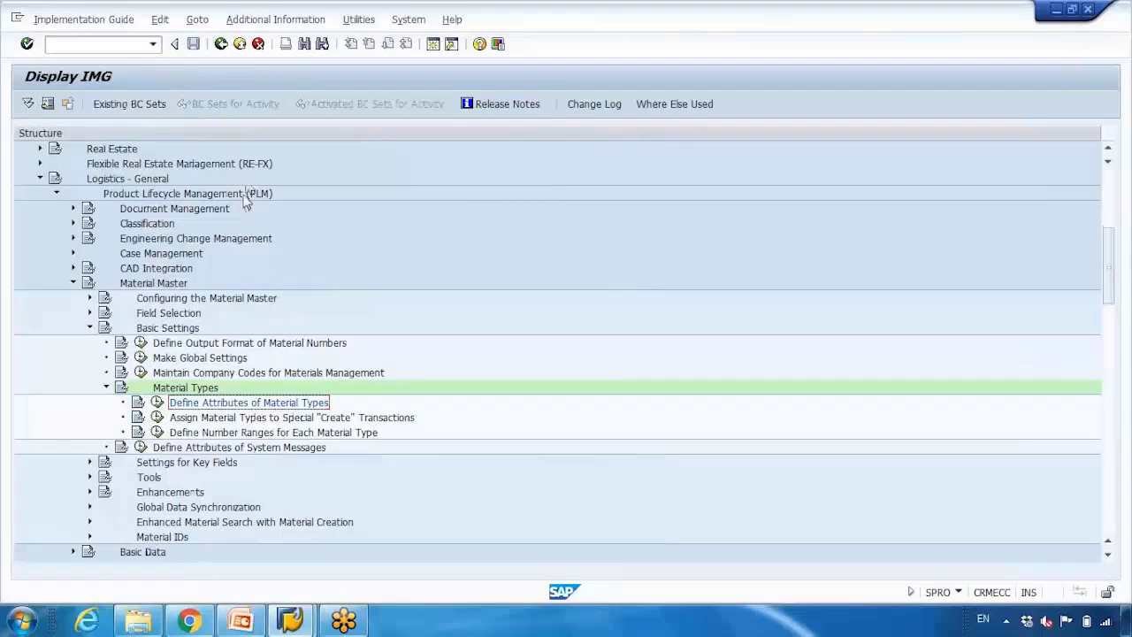
left_click(158, 402)
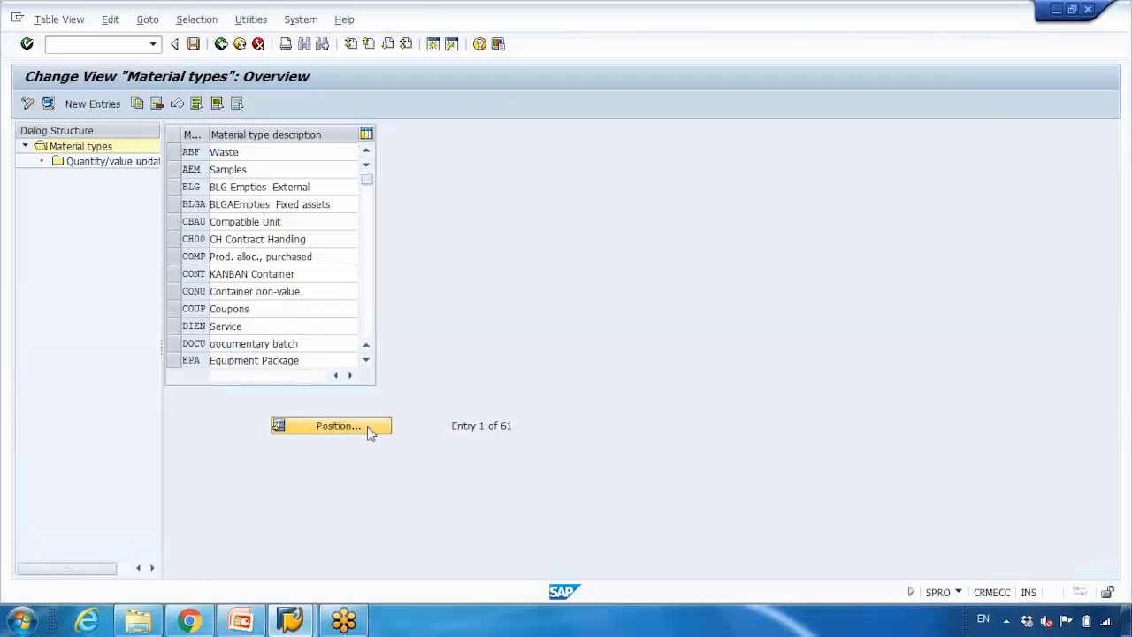
Step: Position the material types list at Z and show the details of material type ZGAM (Garments)
left_click(374, 429)
type("z")
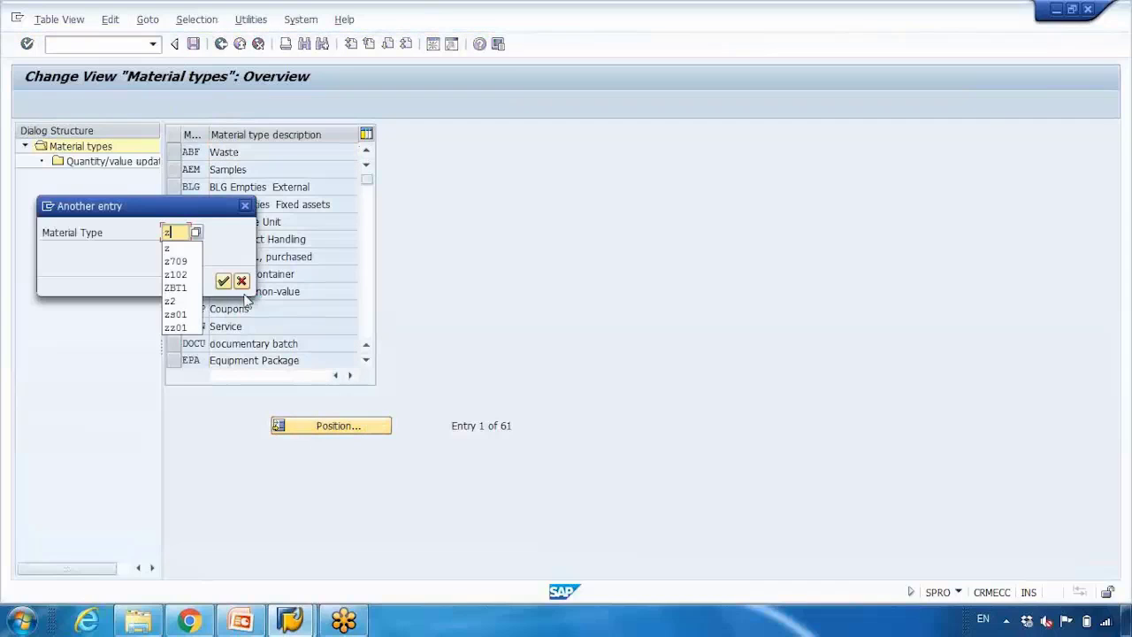
left_click(223, 282)
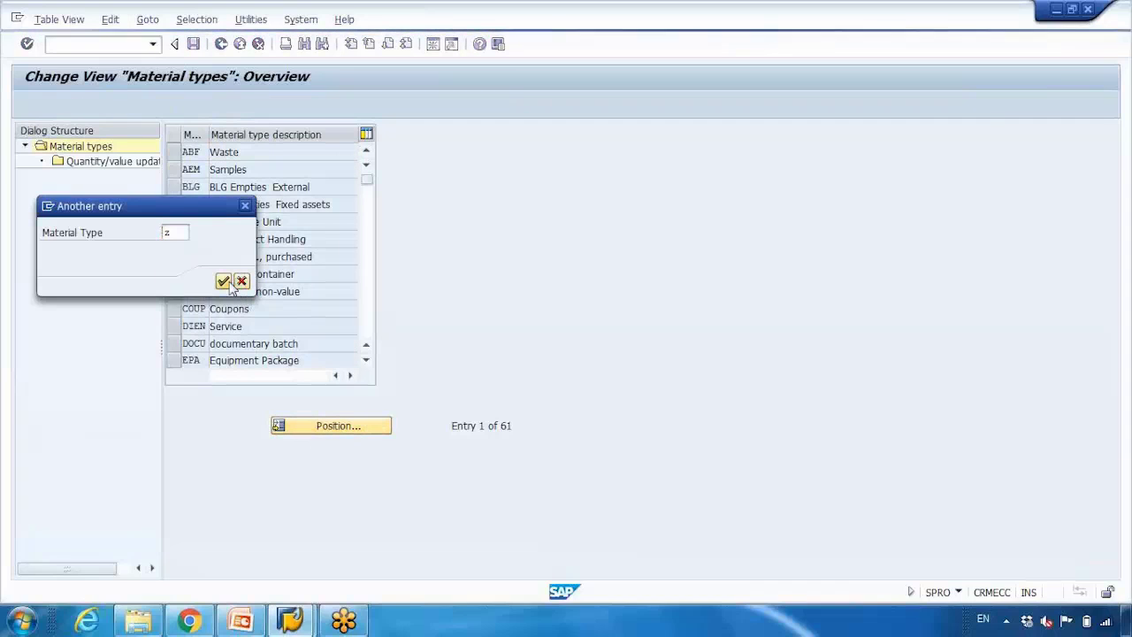
left_click(184, 169)
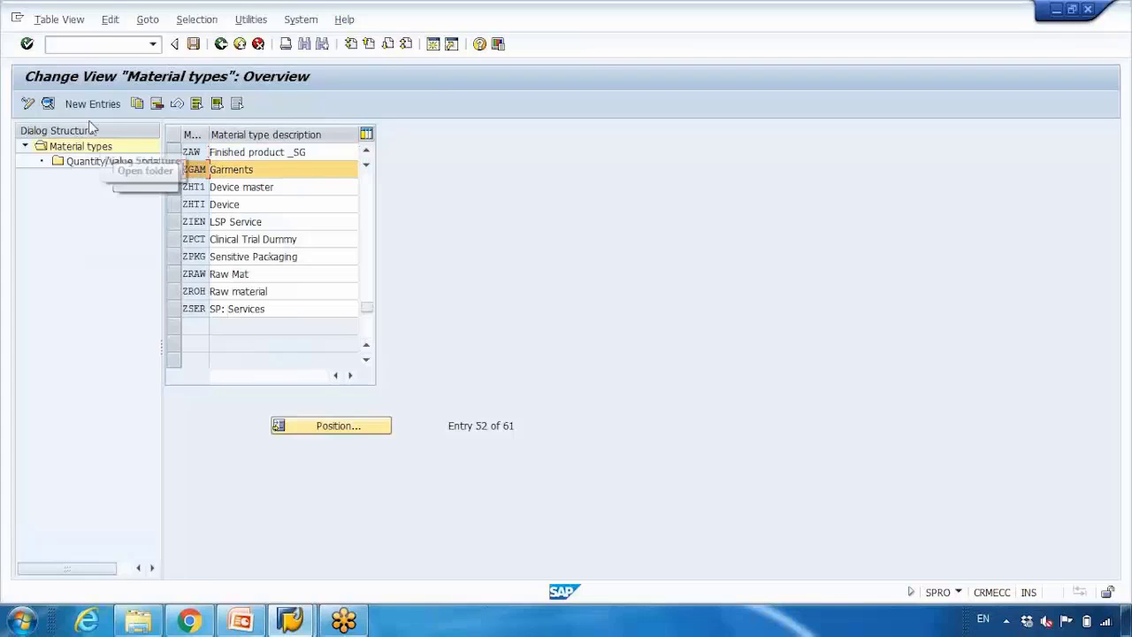
left_click(49, 104)
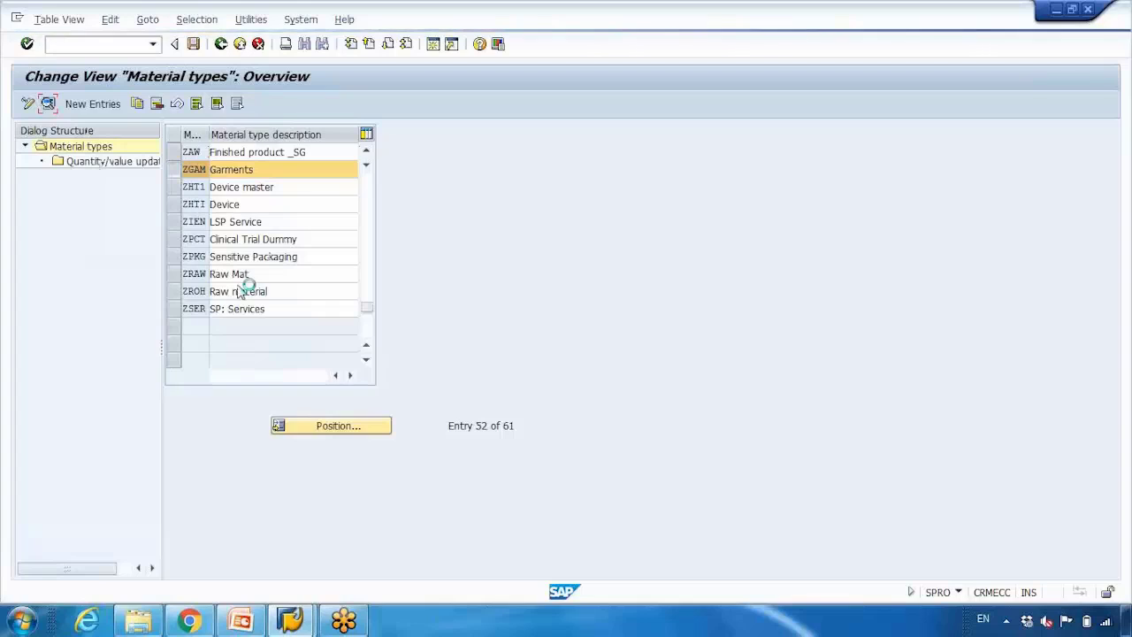
scroll(248, 301, "down", 3)
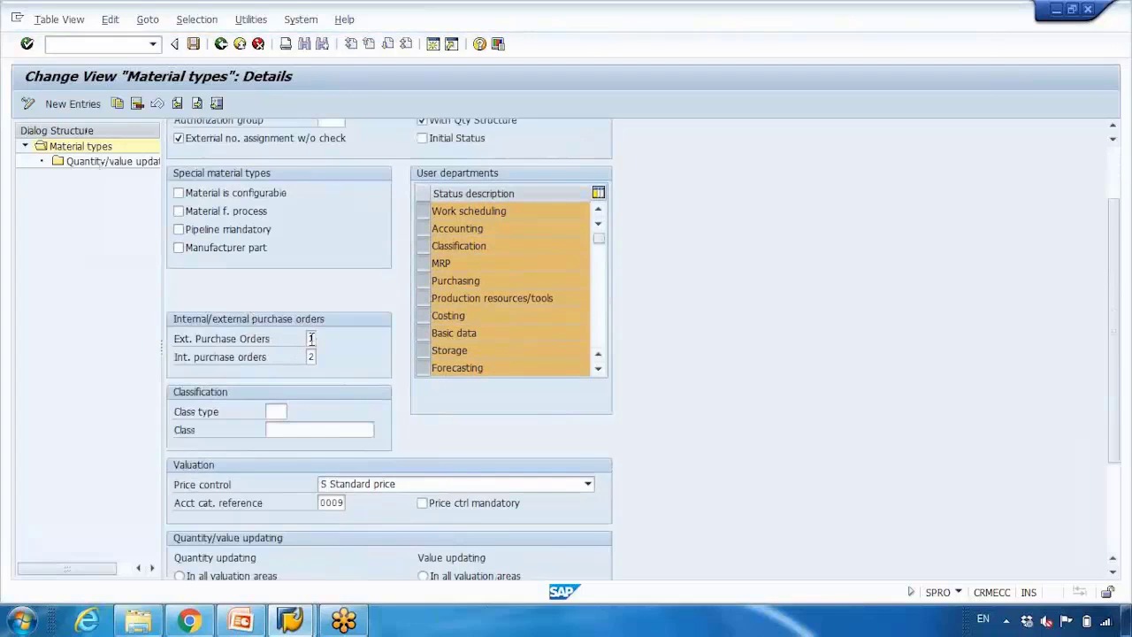
Step: List the possible internal purchase order settings for material type ZGAM and choose 2 (Internal purchase orders allowed)
left_click(305, 338)
left_click(308, 356)
left_click(324, 356)
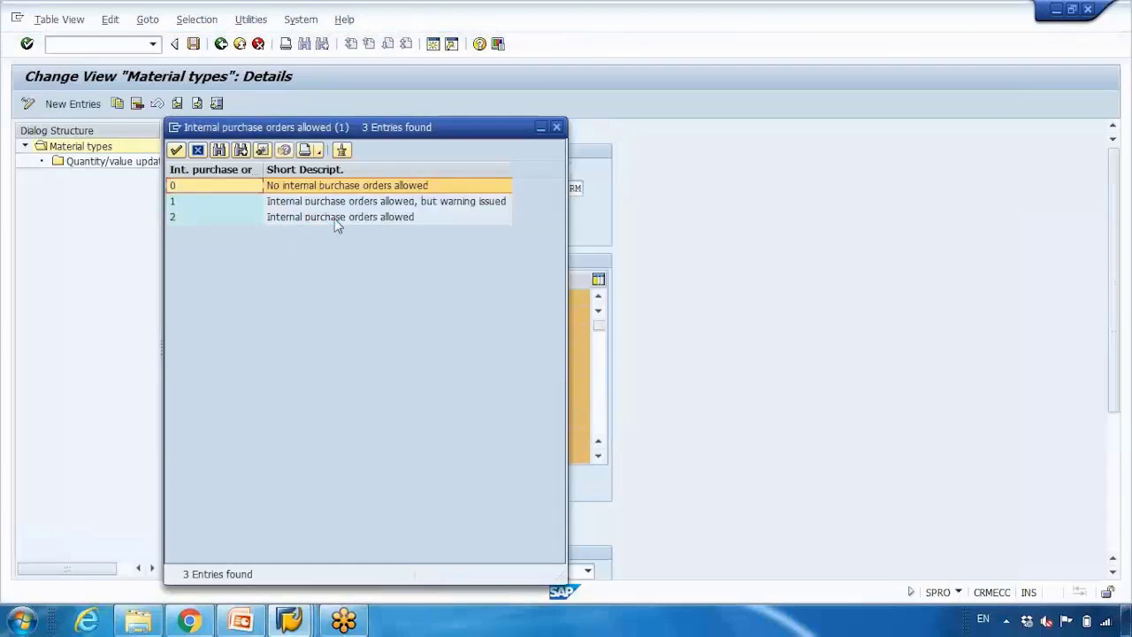
double_click(239, 216)
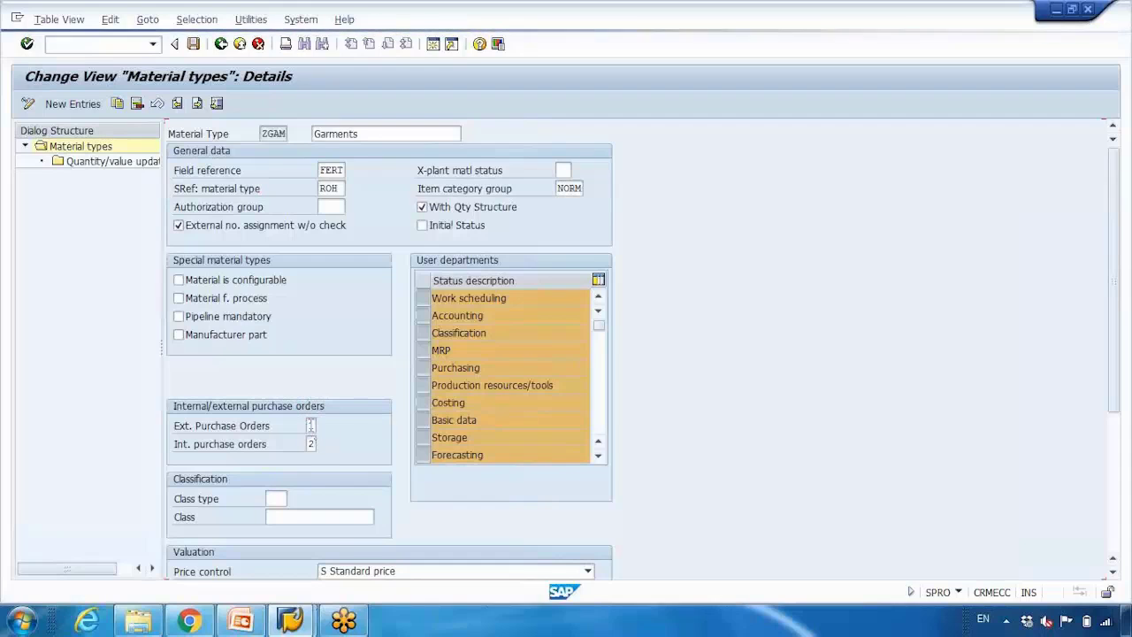
Step: Check the external purchase order options for ZGAM, set Ext. Purchase Orders to 0, and save the change under the proposed customizing request
left_click(310, 426)
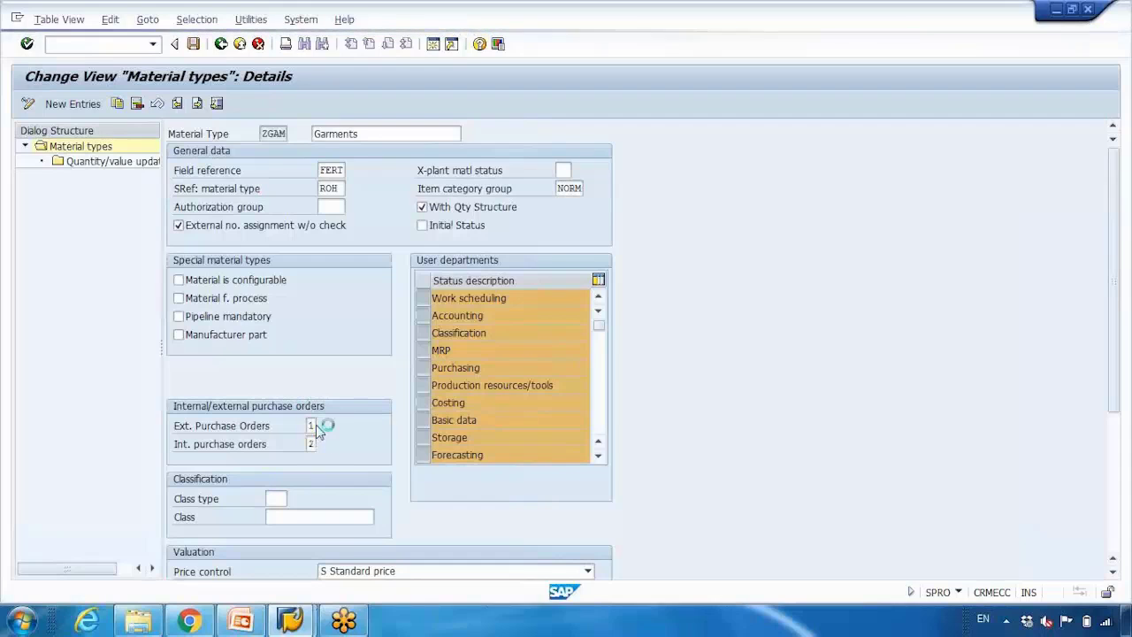
left_click(320, 427)
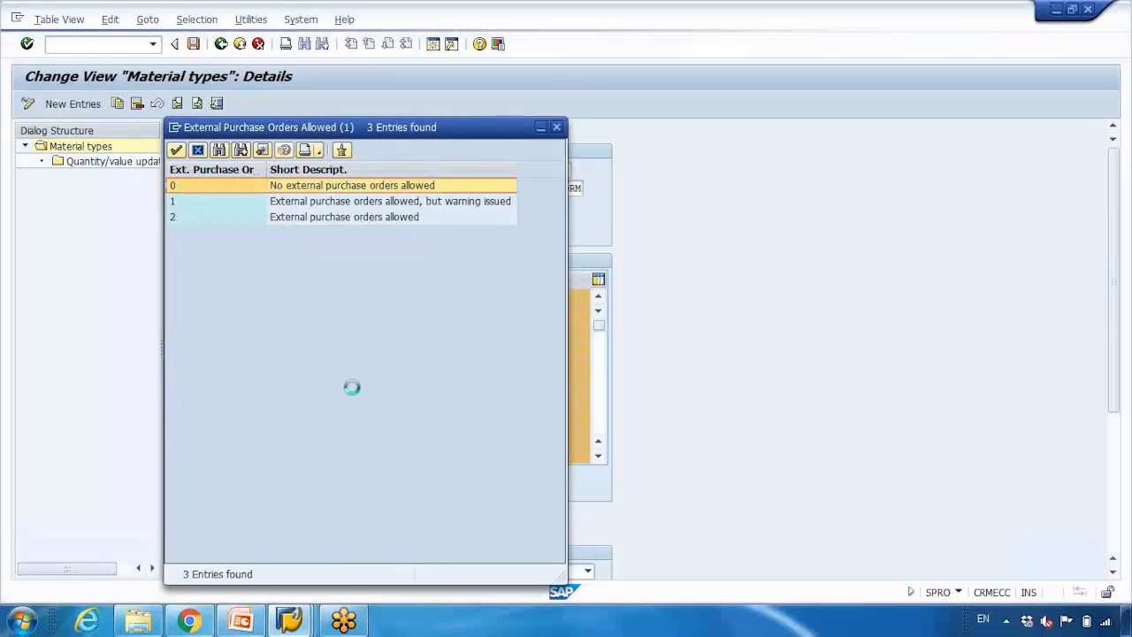
key("Escape")
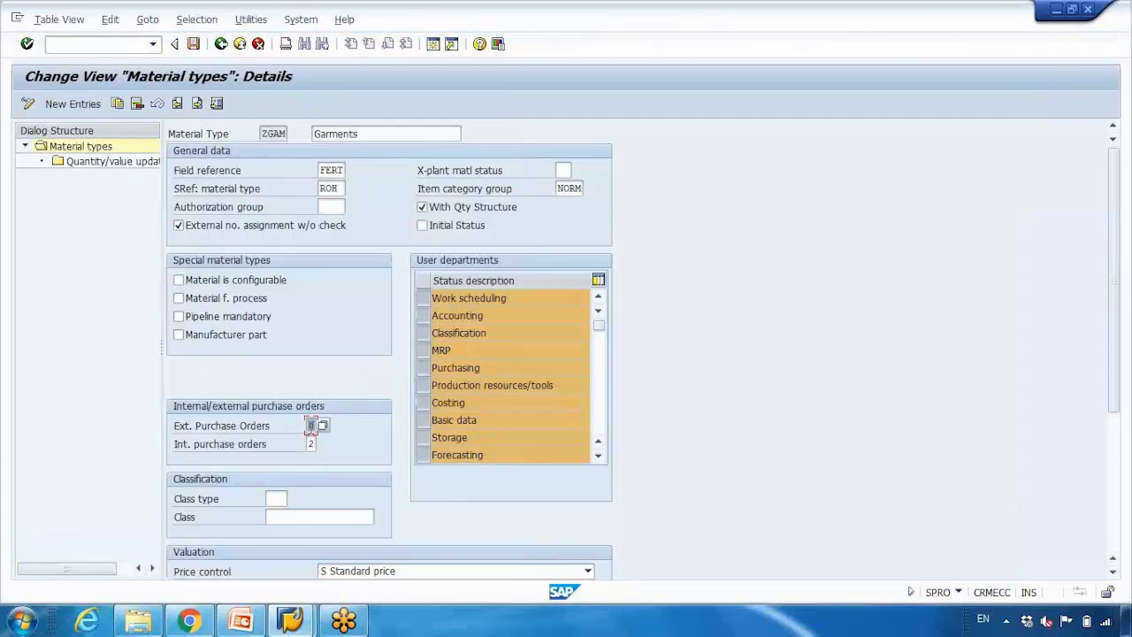
left_click(313, 445)
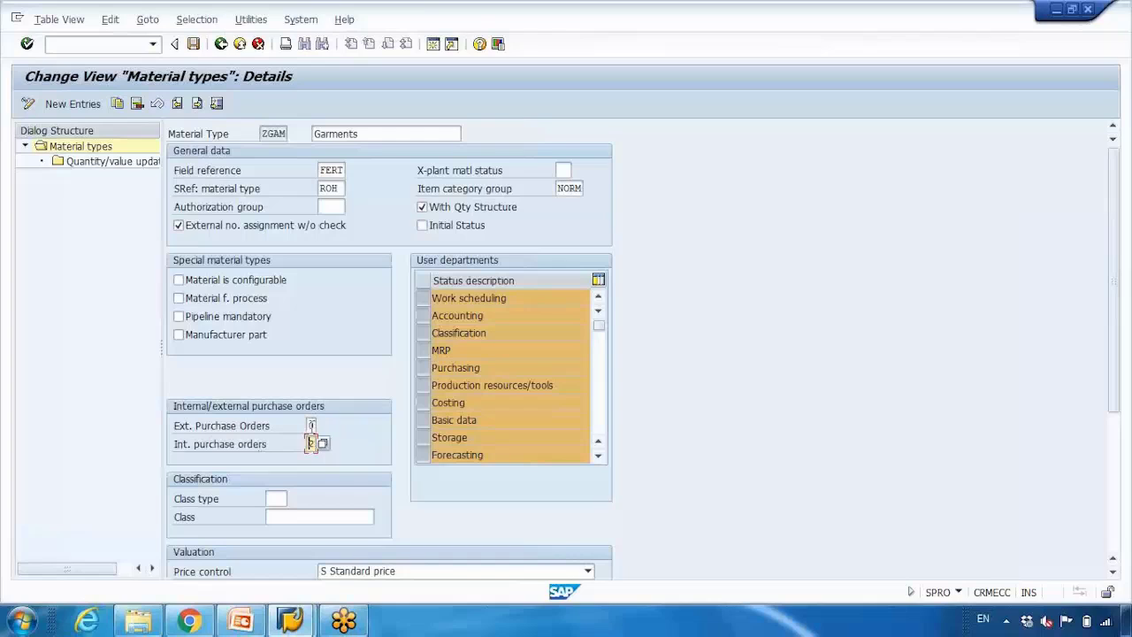
left_click(312, 425)
left_click(194, 47)
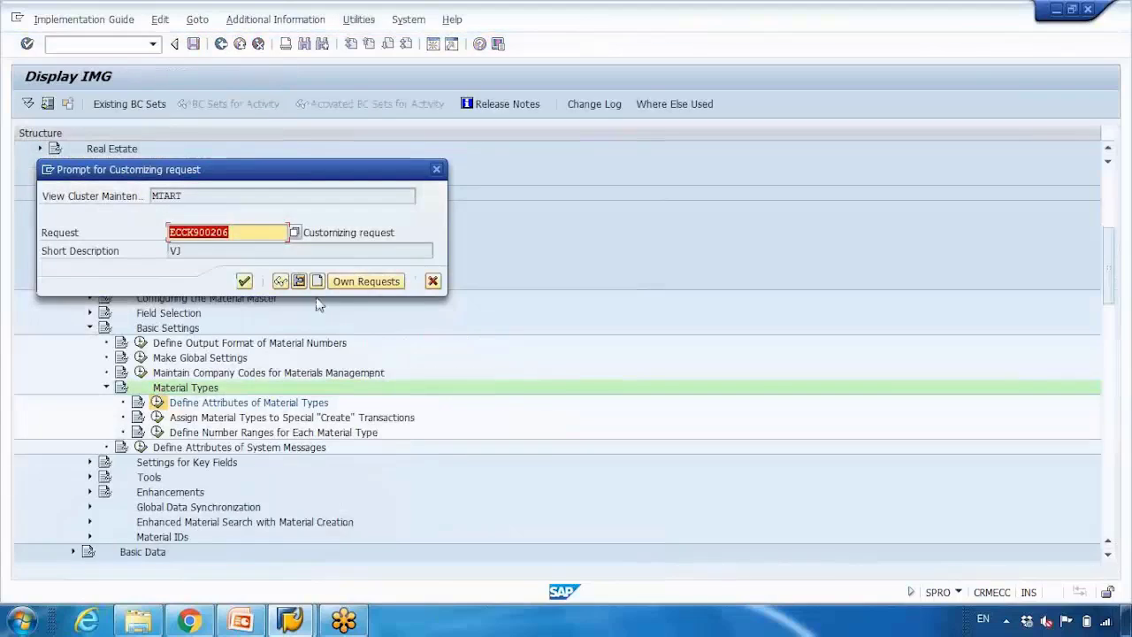
left_click(245, 281)
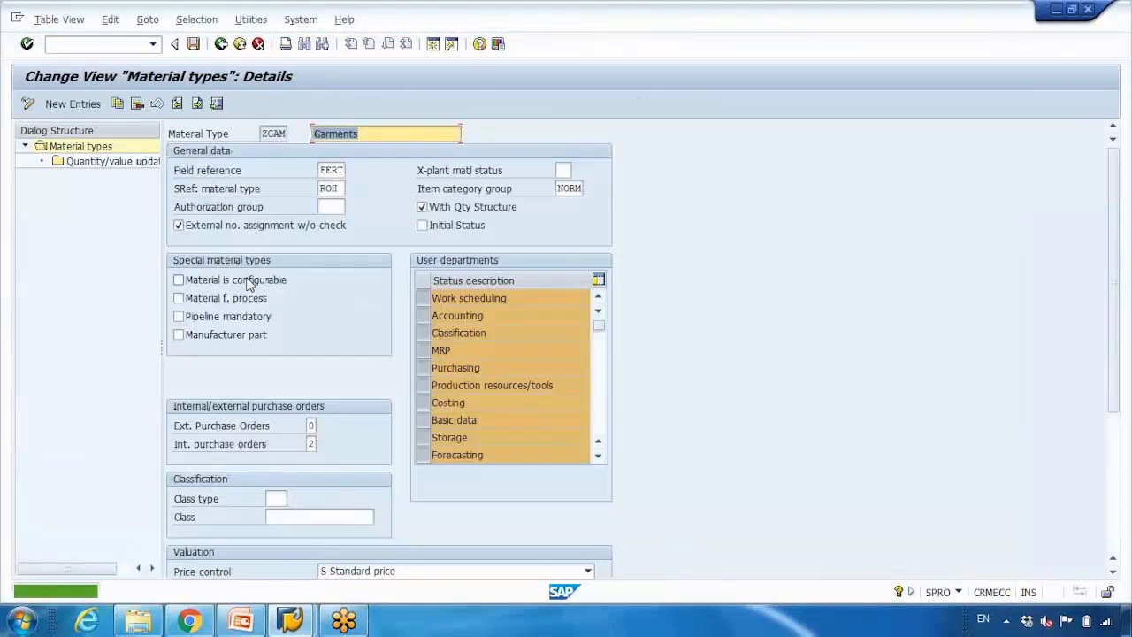
left_click(311, 445)
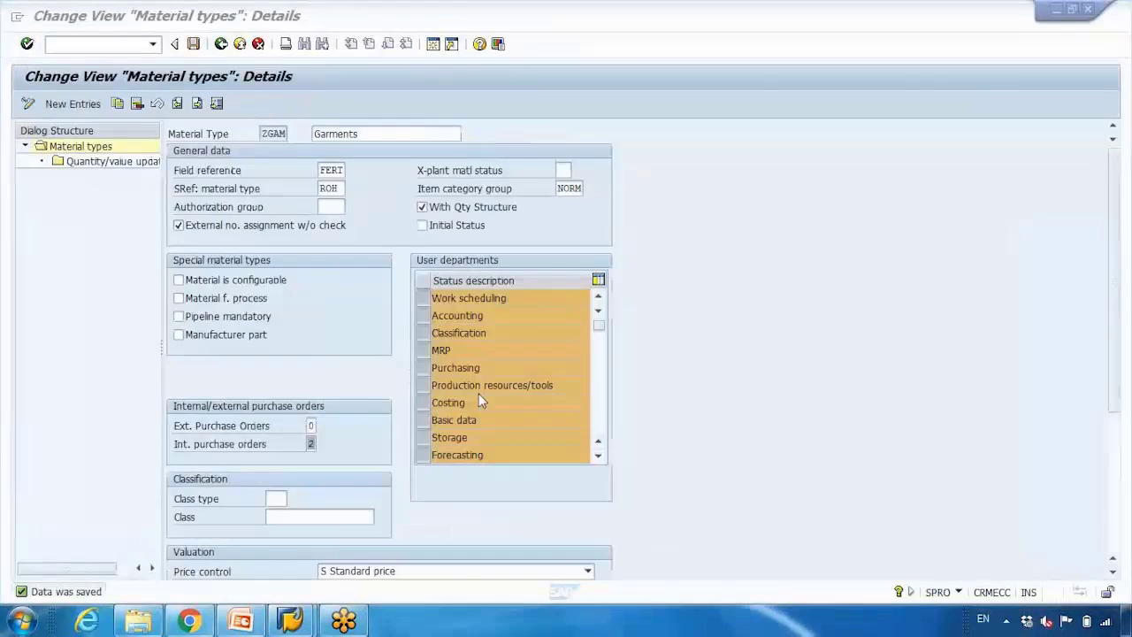
Step: Start transaction MM01 in the material master session and clear the copy-from material
key("alt+Tab")
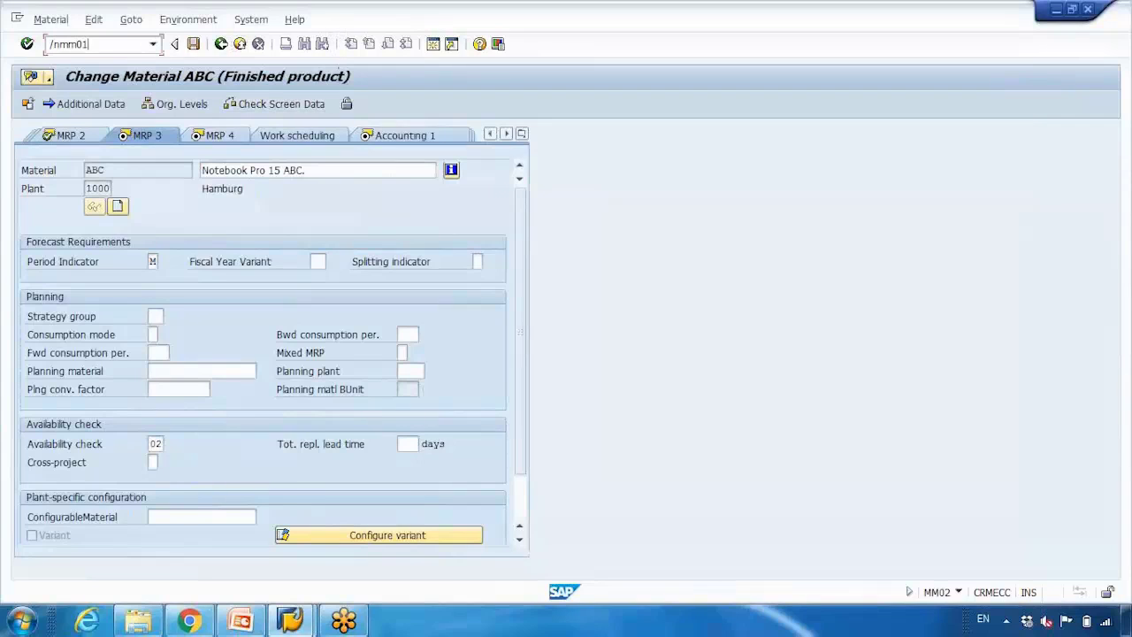
type("/nmm01")
key("Return")
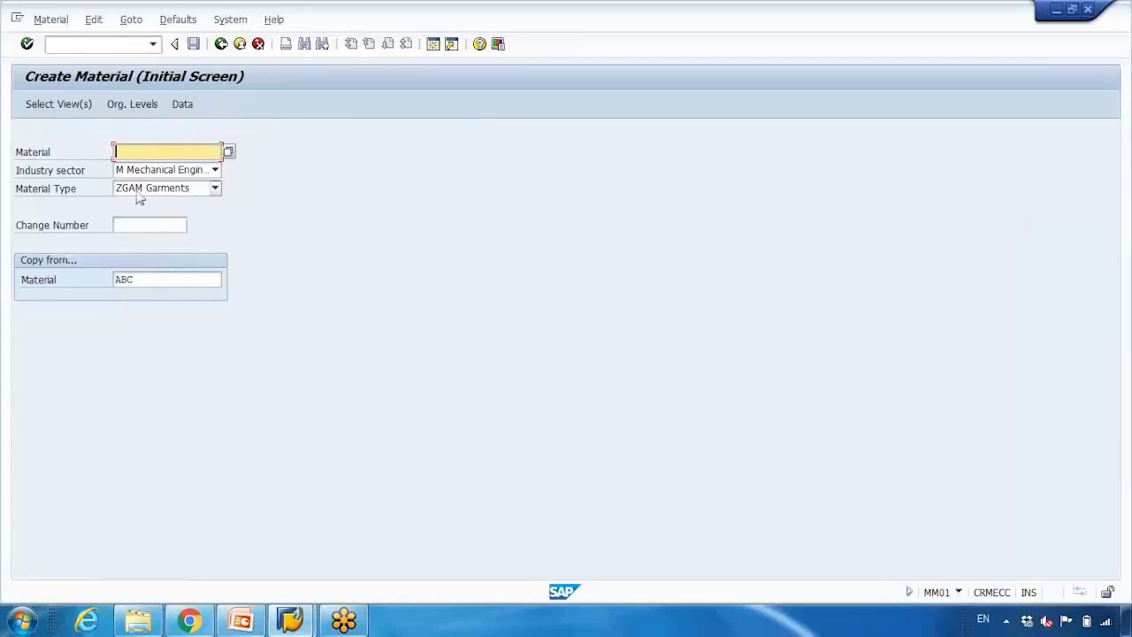
left_click_drag(144, 282, 96, 279)
key("Delete")
Step: Enter zgam_demo as the new material and choose material type ZGAM Garments
left_click(160, 153)
type("z")
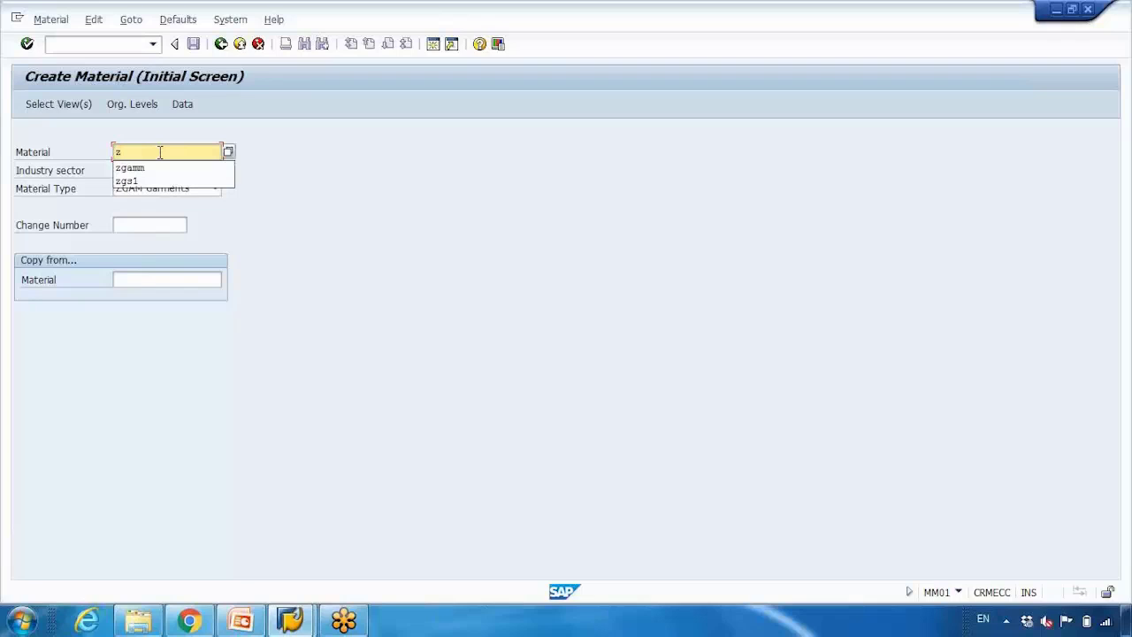
type("gam")
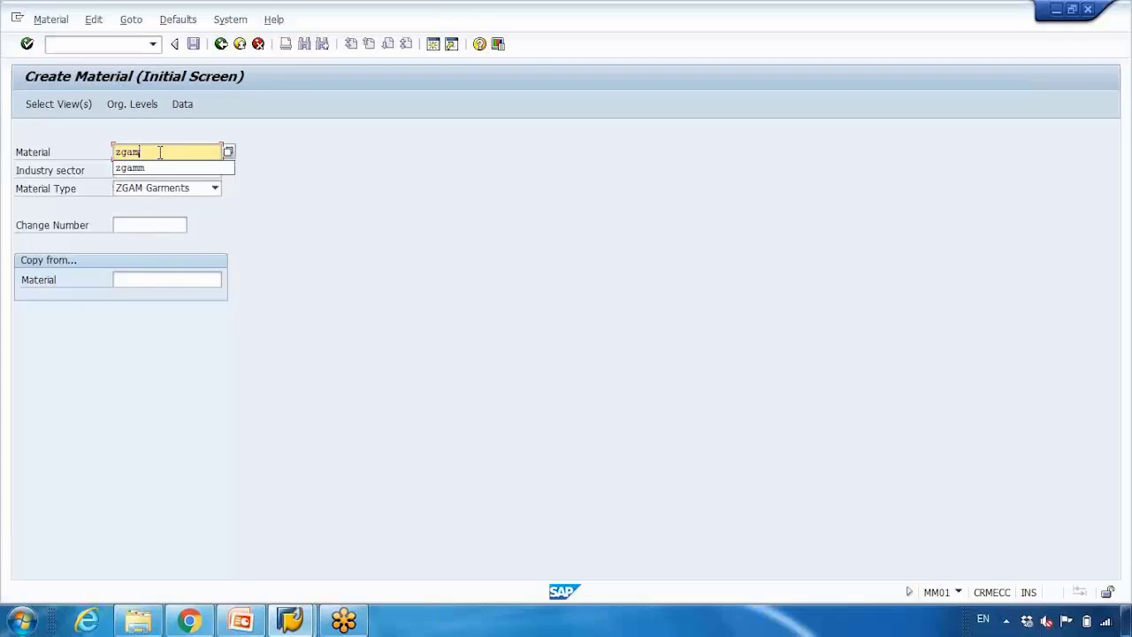
type("_demo")
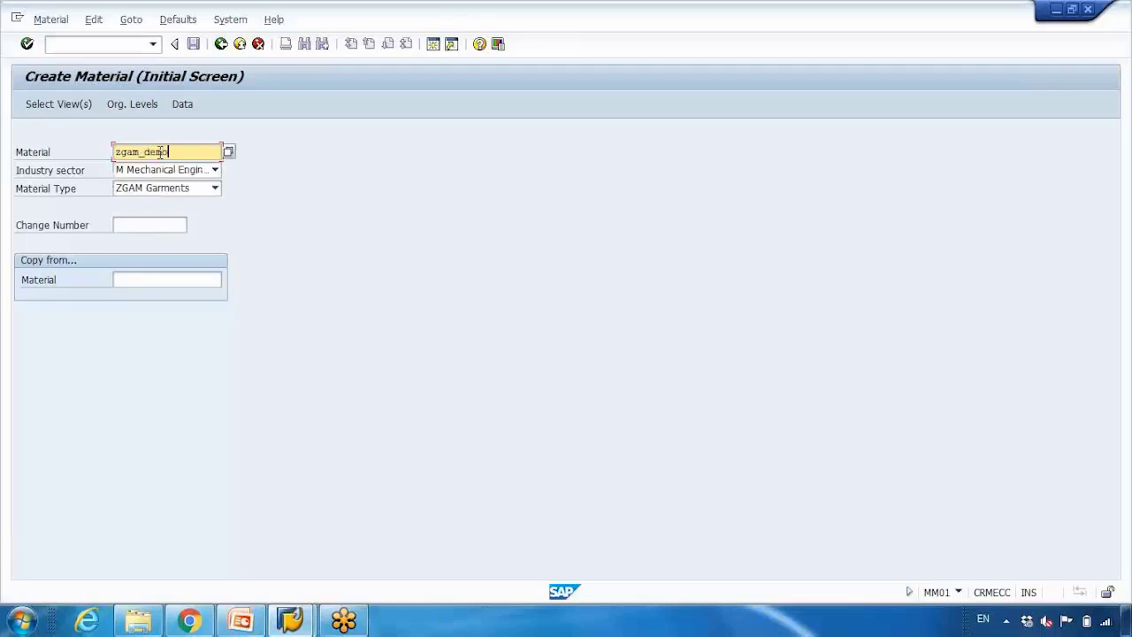
left_click(173, 189)
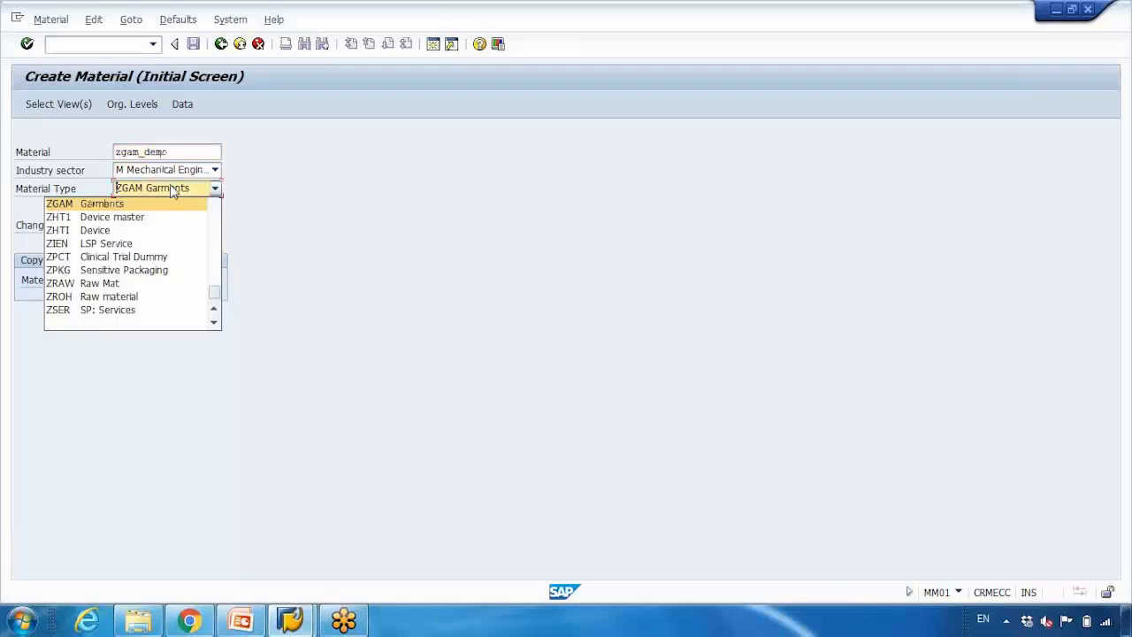
left_click(114, 205)
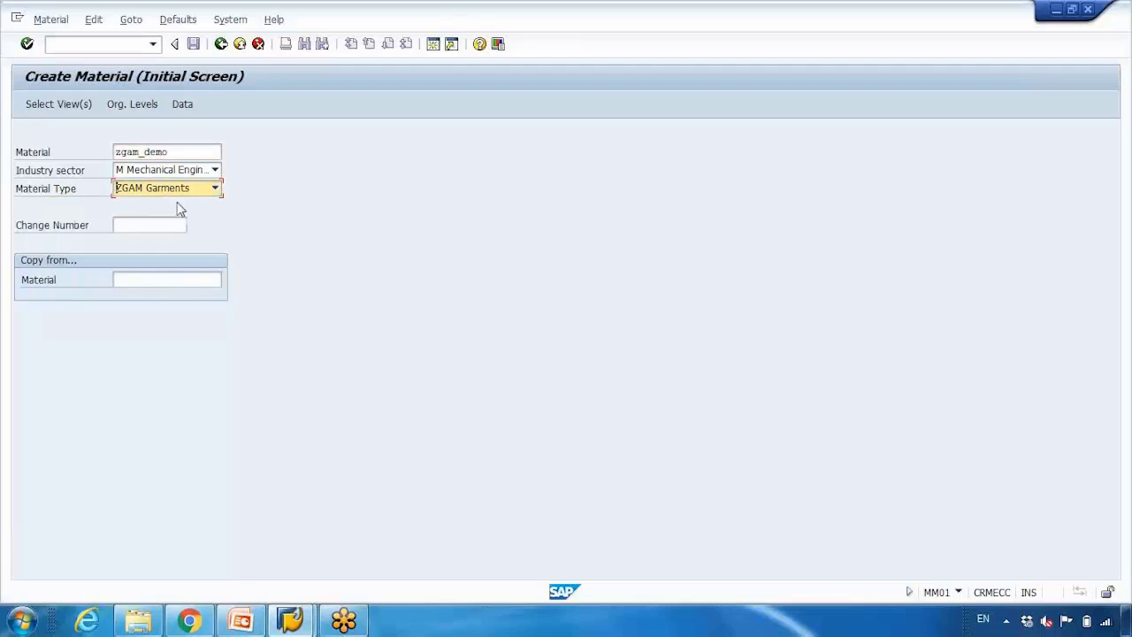
Step: Select only the Basic Data 1 and MRP 2 views and accept plant 1000 with storage location 0001
key("Return")
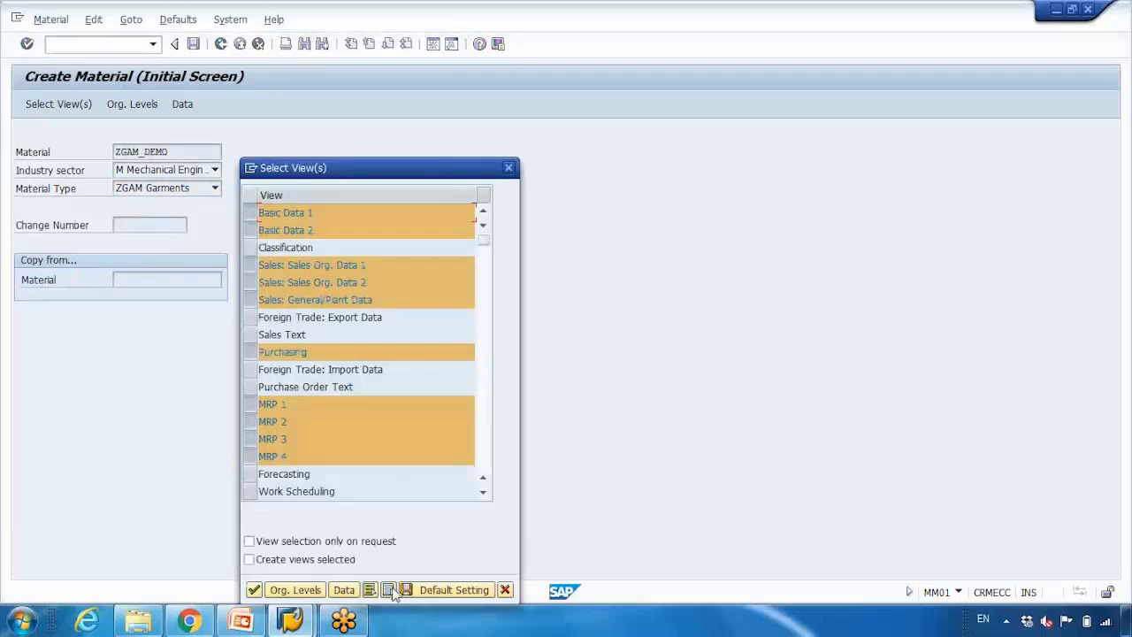
left_click(392, 588)
left_click(253, 216)
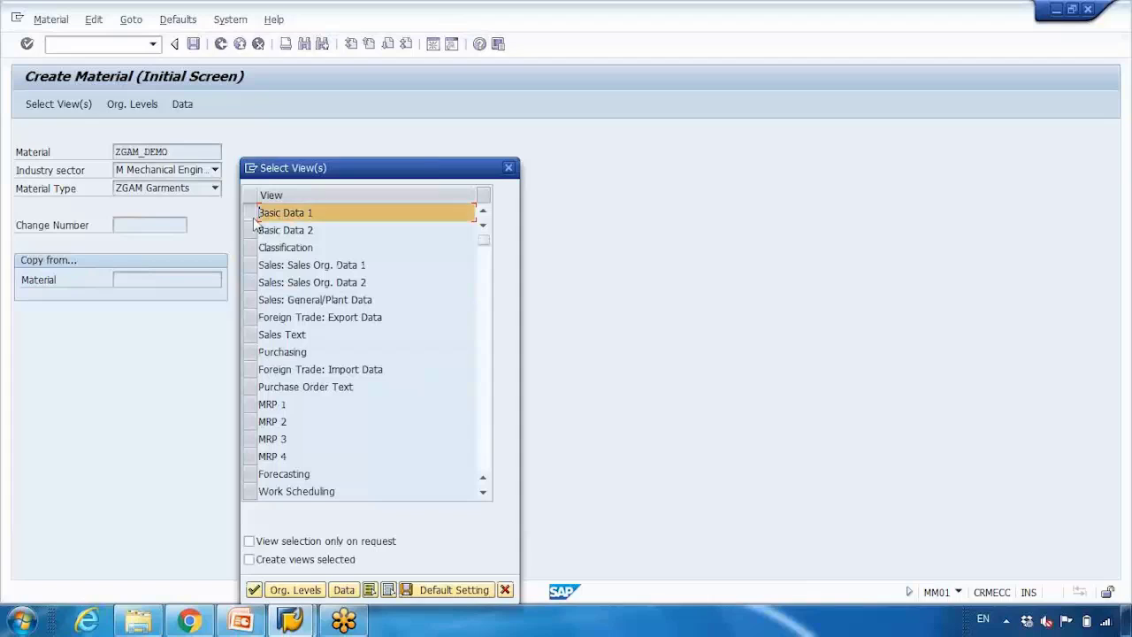
left_click(250, 423)
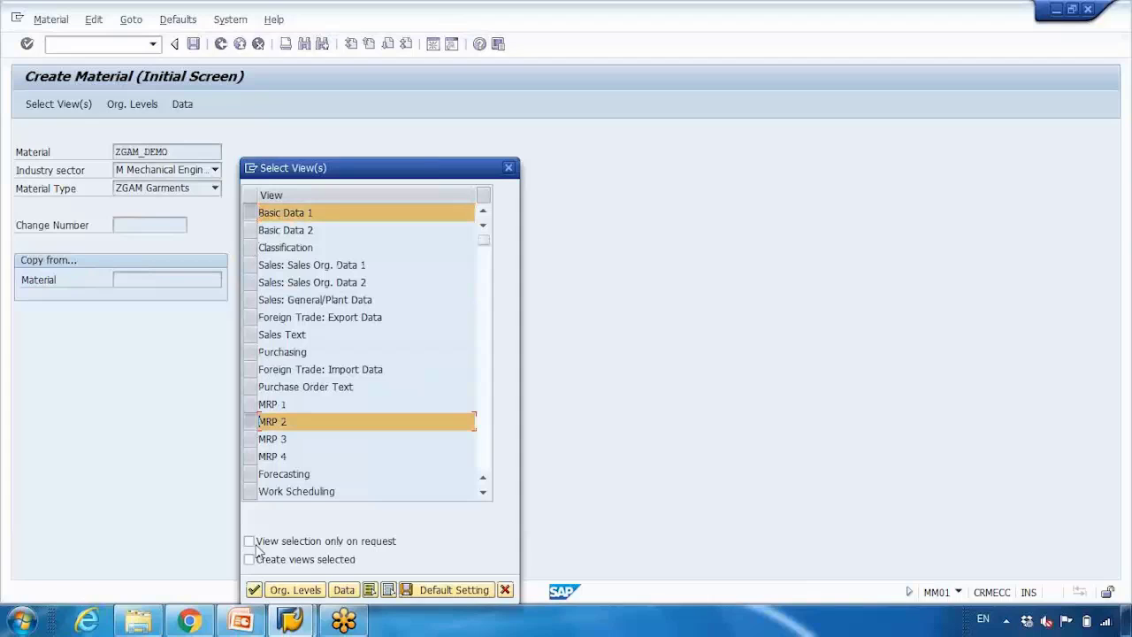
left_click(254, 589)
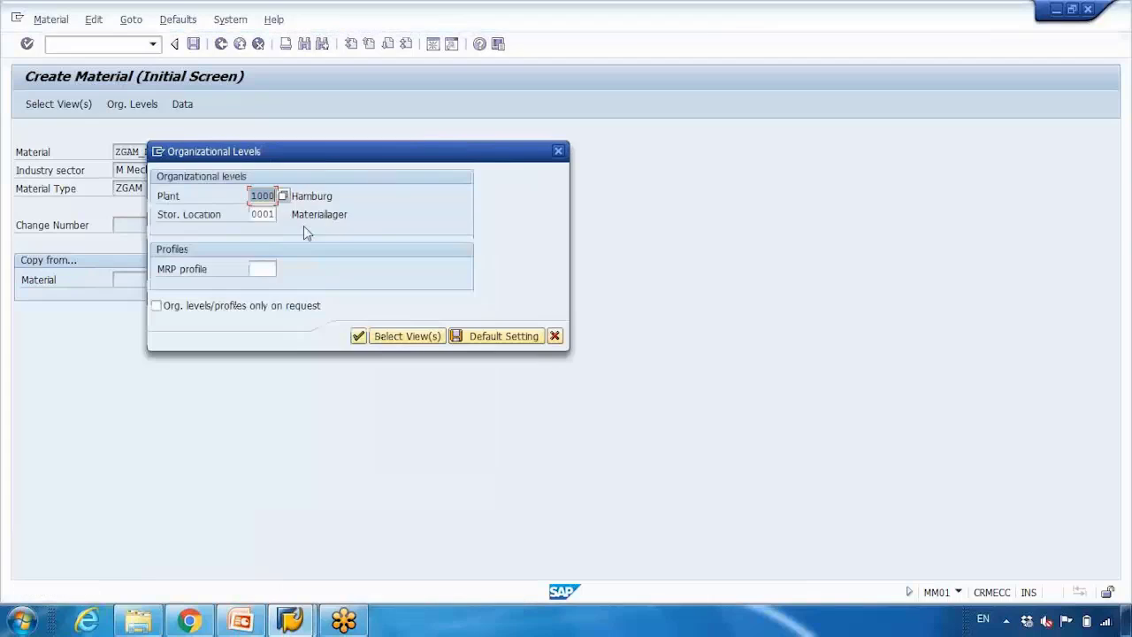
left_click(358, 337)
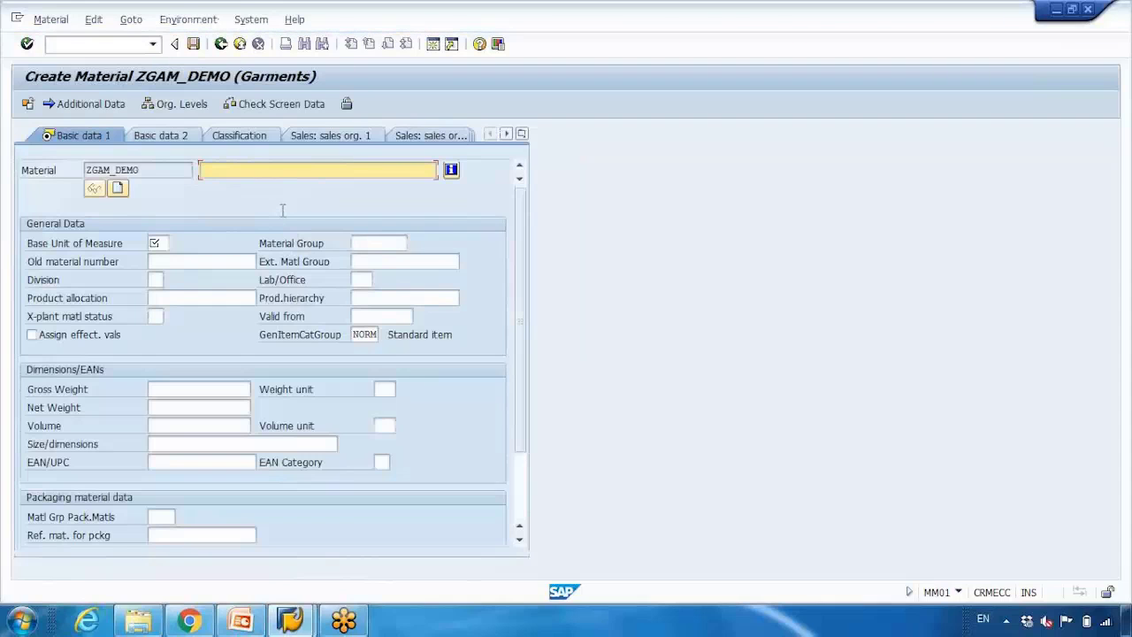
Step: Enter the description "demo material" and base unit of measure EA, and continue to the MRP 2 view
type("mo material")
left_click(164, 245)
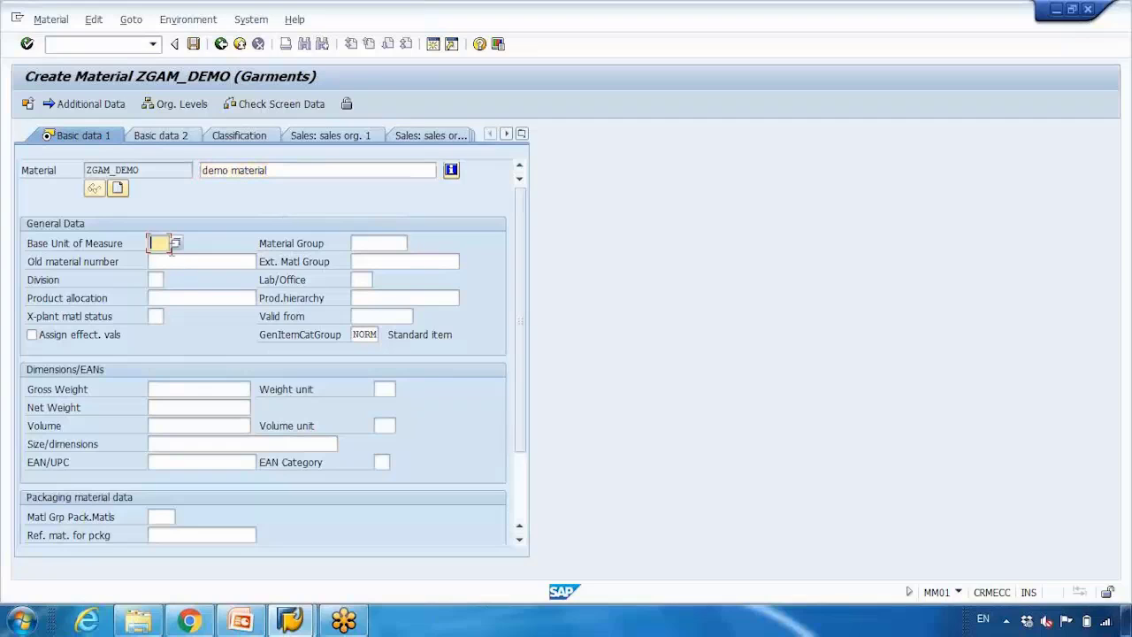
type("ea")
key("Return")
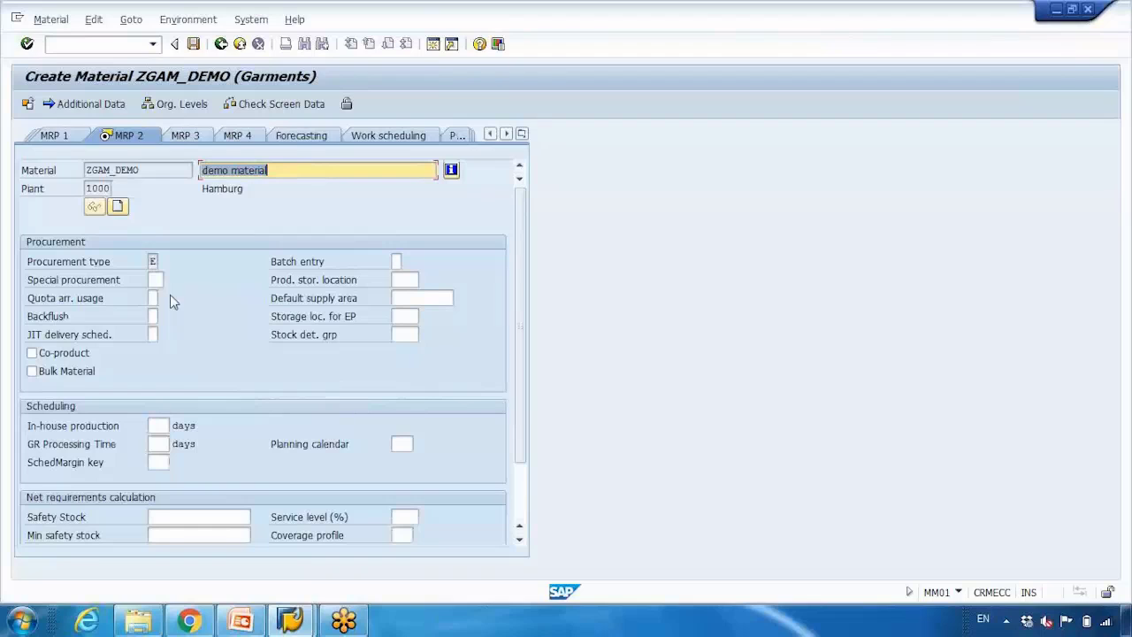
Step: Examine the procurement type and special procurement fields of ZGAM_DEMO in the MRP 2 view
left_click(152, 262)
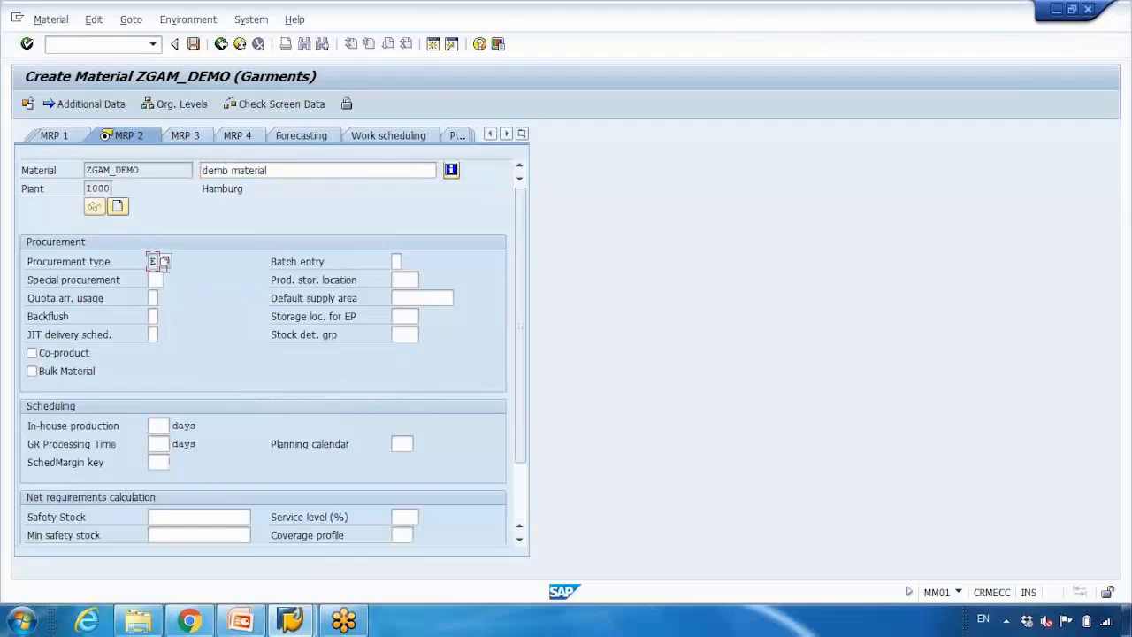
left_click(158, 282)
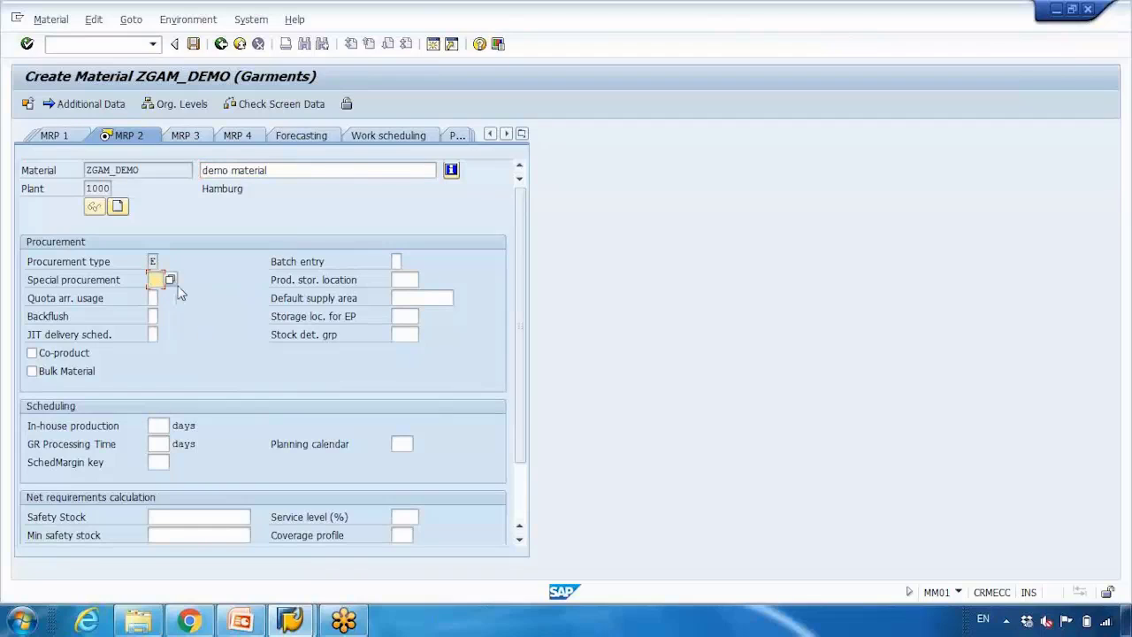
left_click(155, 263)
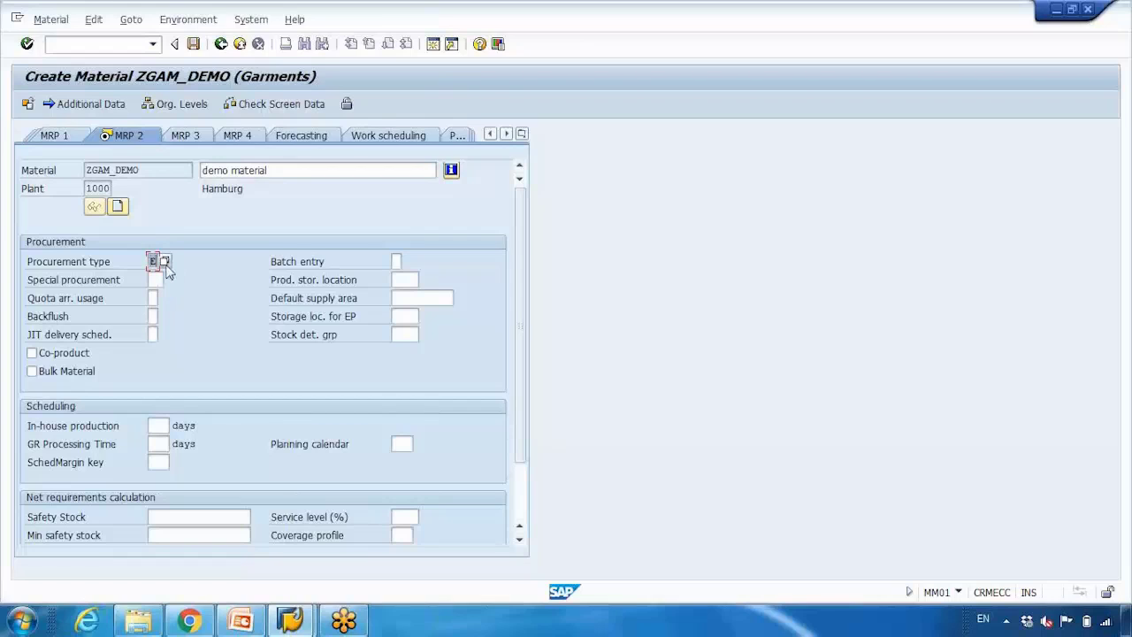